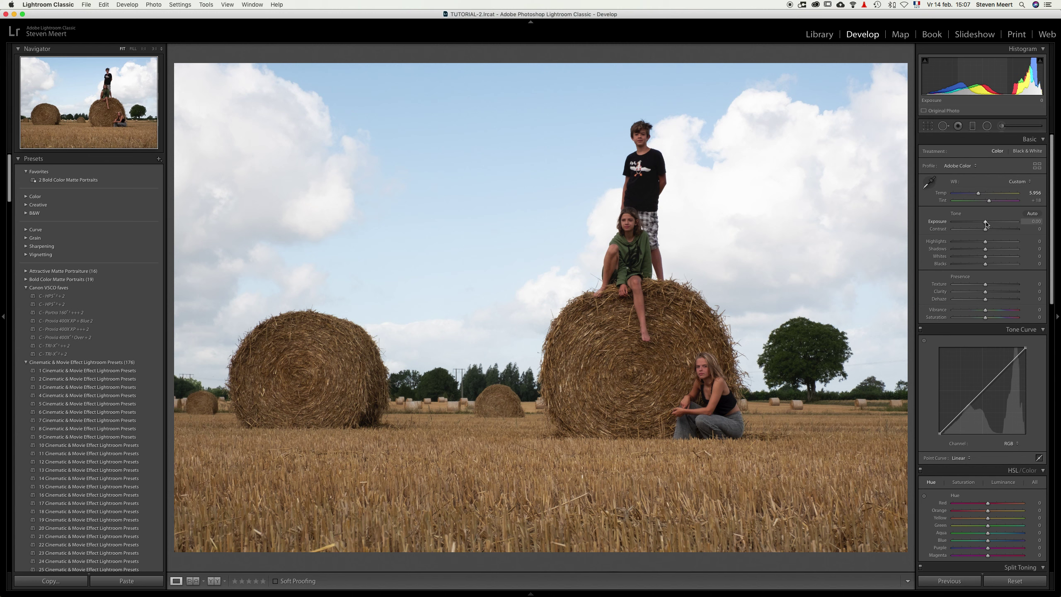
Raise the photo's overall exposure to about +0.45
key("Up")
left_click_drag(986, 224, 989, 224)
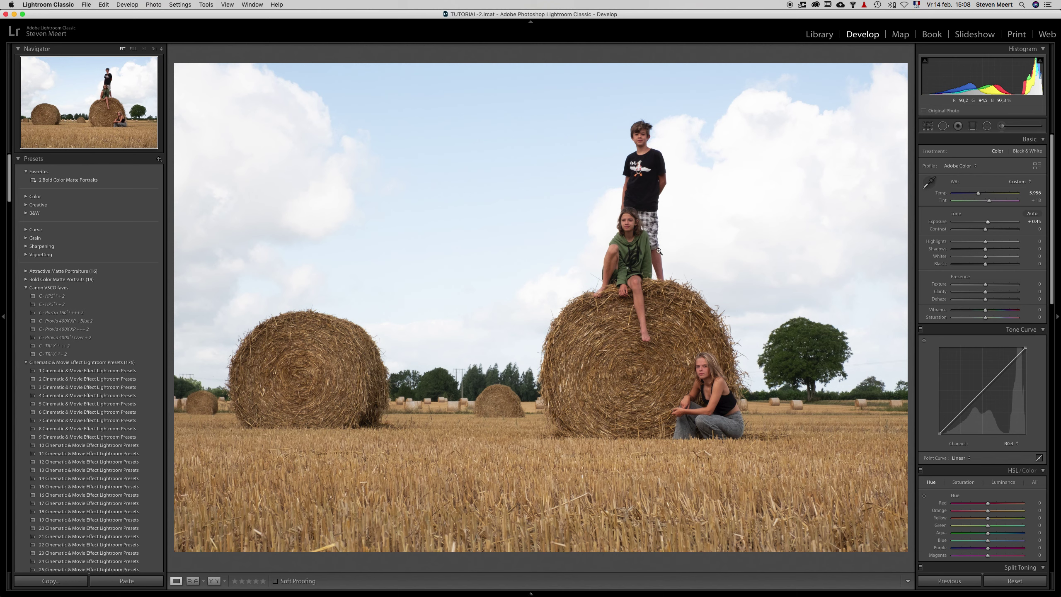
Paint a single Adjustment Brush dab with feather 0 on the left hay bale and set its exposure to 2.67
left_click(1002, 126)
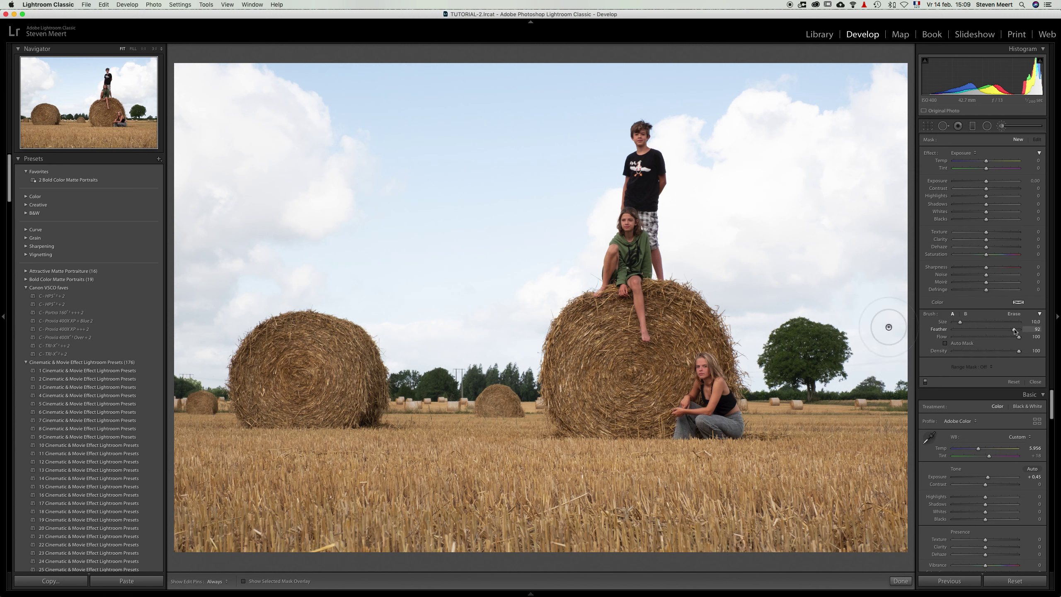
left_click_drag(1014, 331, 930, 337)
left_click_drag(930, 337, 1005, 335)
left_click_drag(1029, 333, 939, 329)
left_click(331, 361)
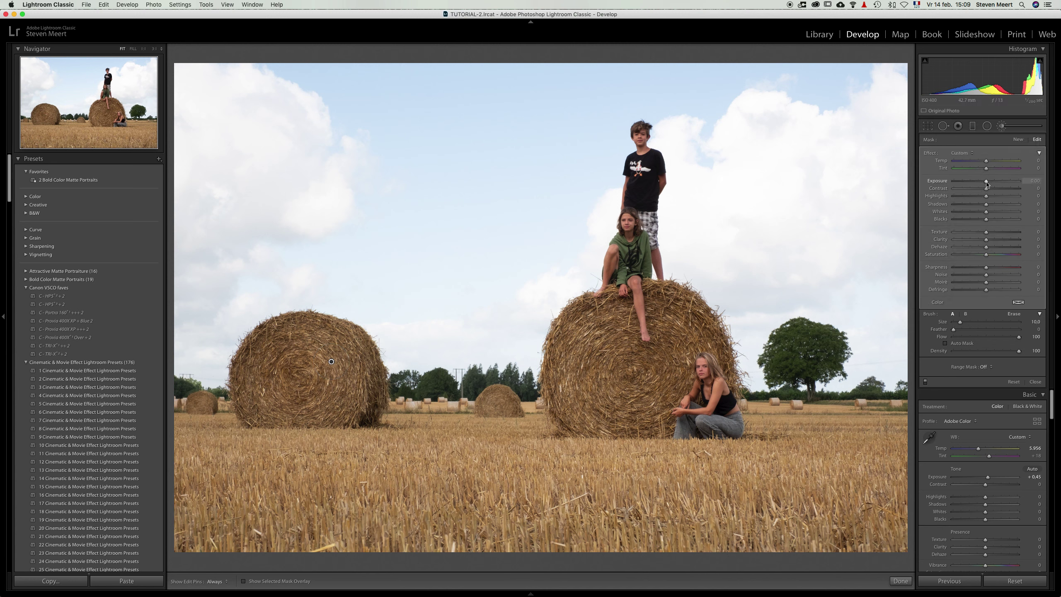
left_click_drag(989, 185, 1026, 189)
left_click_drag(1024, 189, 1014, 189)
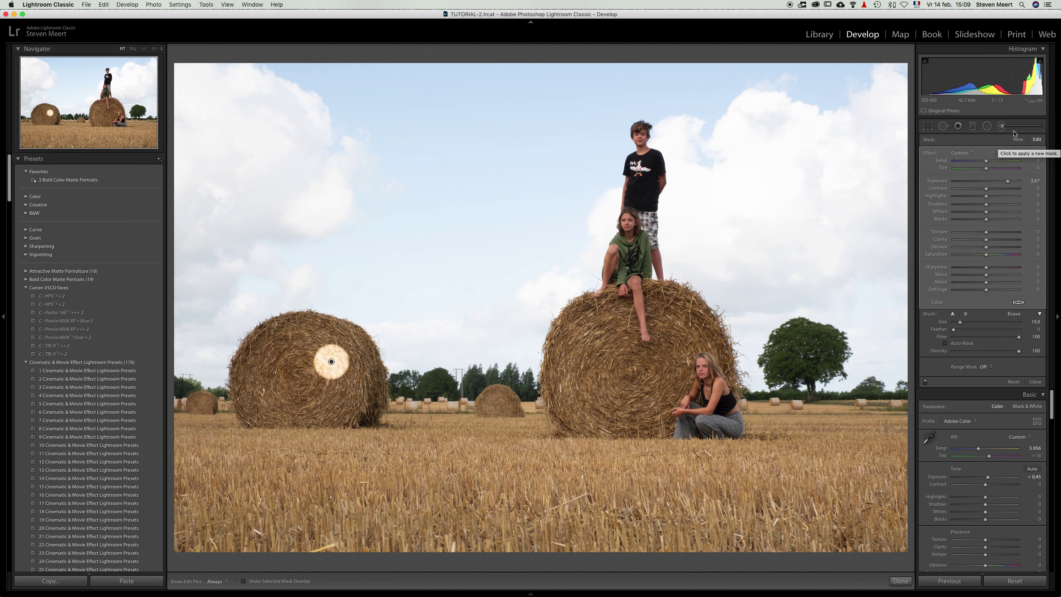
Add a second brush mask with feather 100 as one dab on the left bale, and set its exposure to about 3.03
left_click(1019, 140)
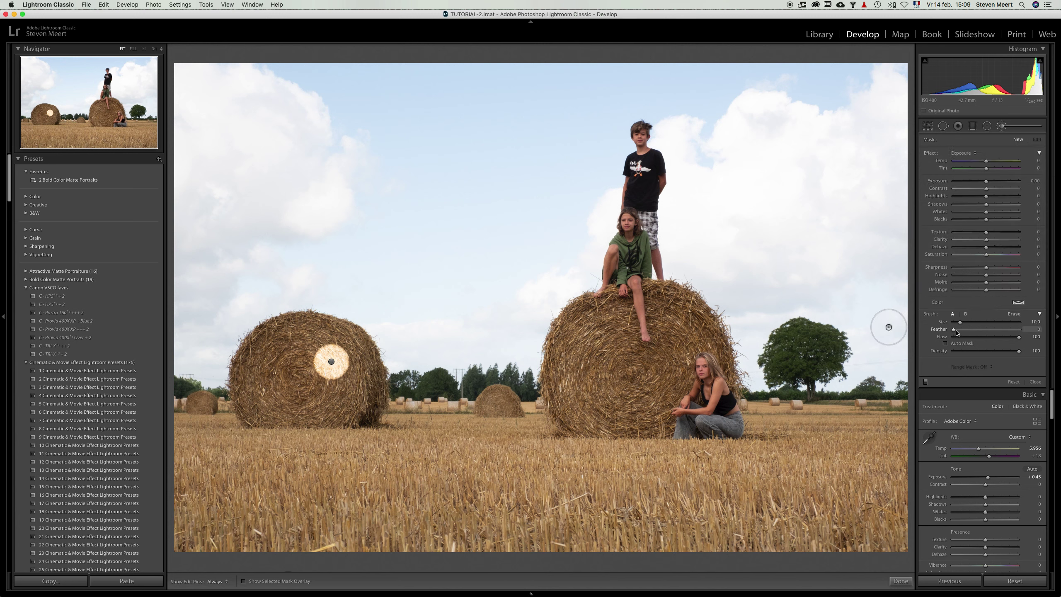
left_click_drag(956, 331, 983, 332)
left_click(285, 383)
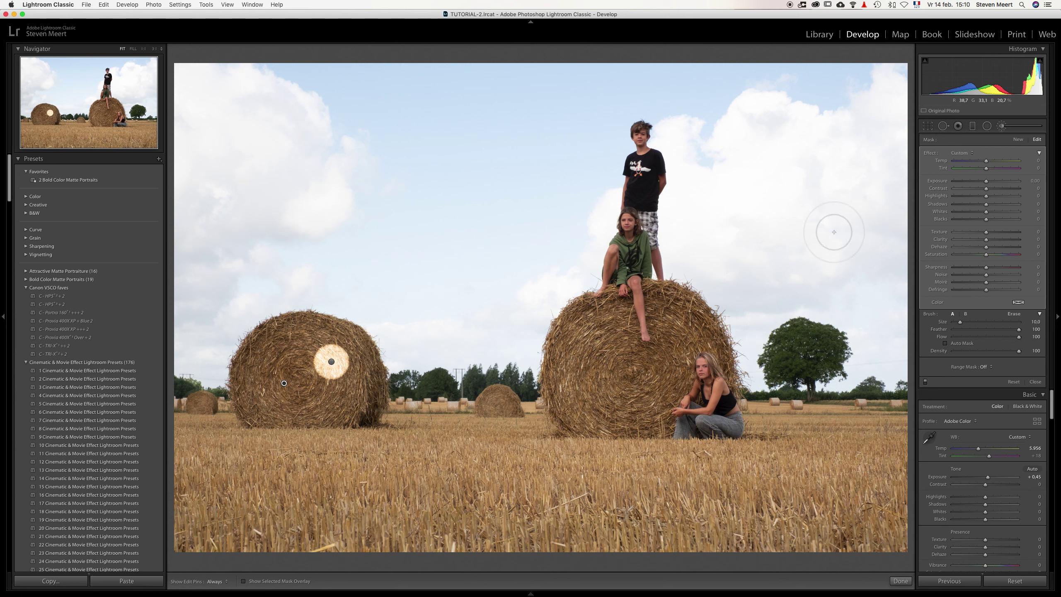
left_click_drag(988, 182, 1012, 188)
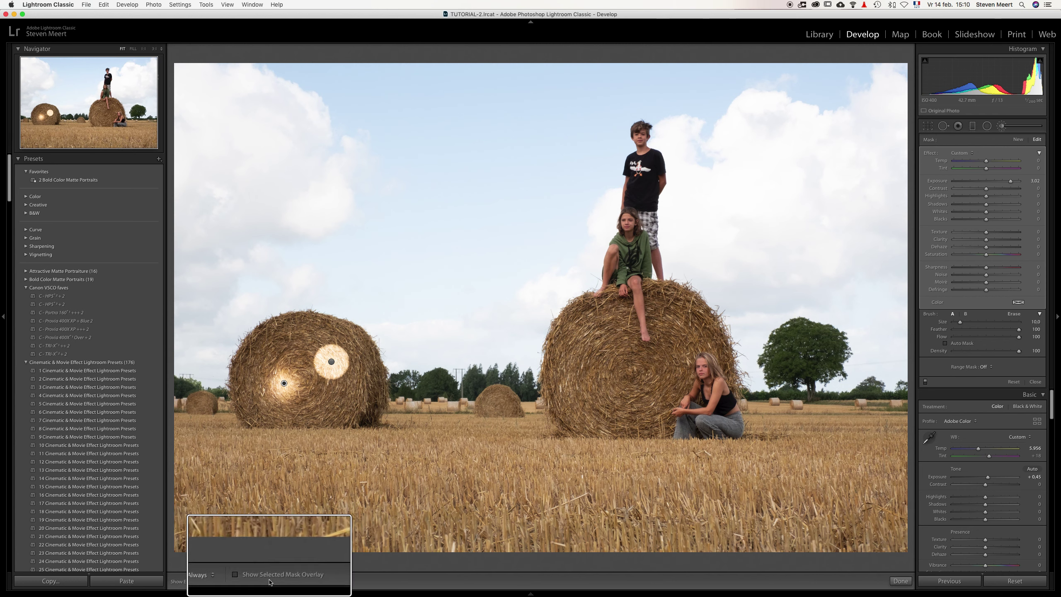
Turn on the selected mask overlay and delete both brush dabs from the left hay bale
left_click(244, 582)
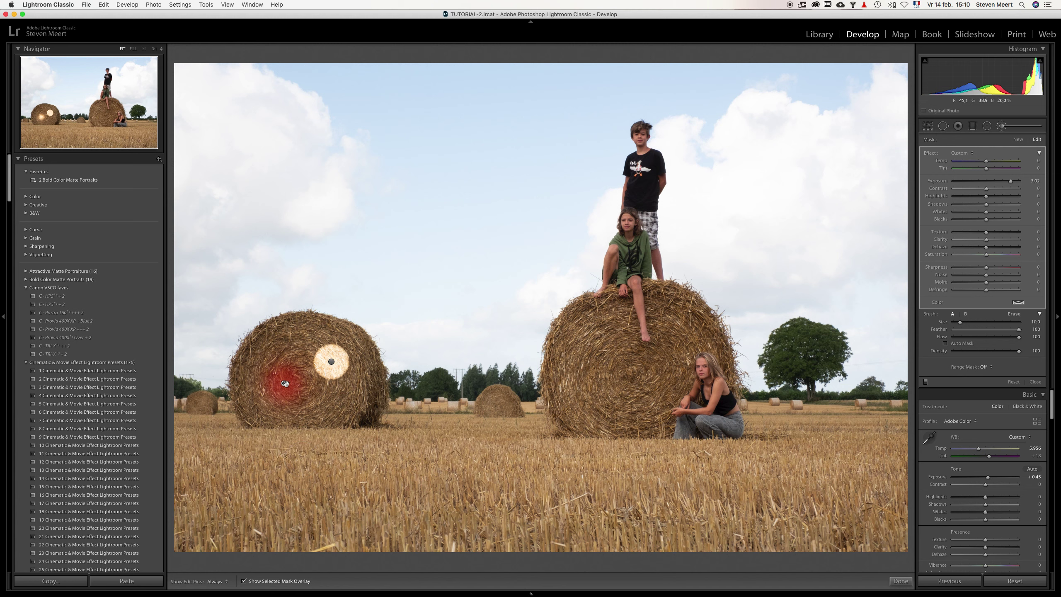
left_click(331, 362)
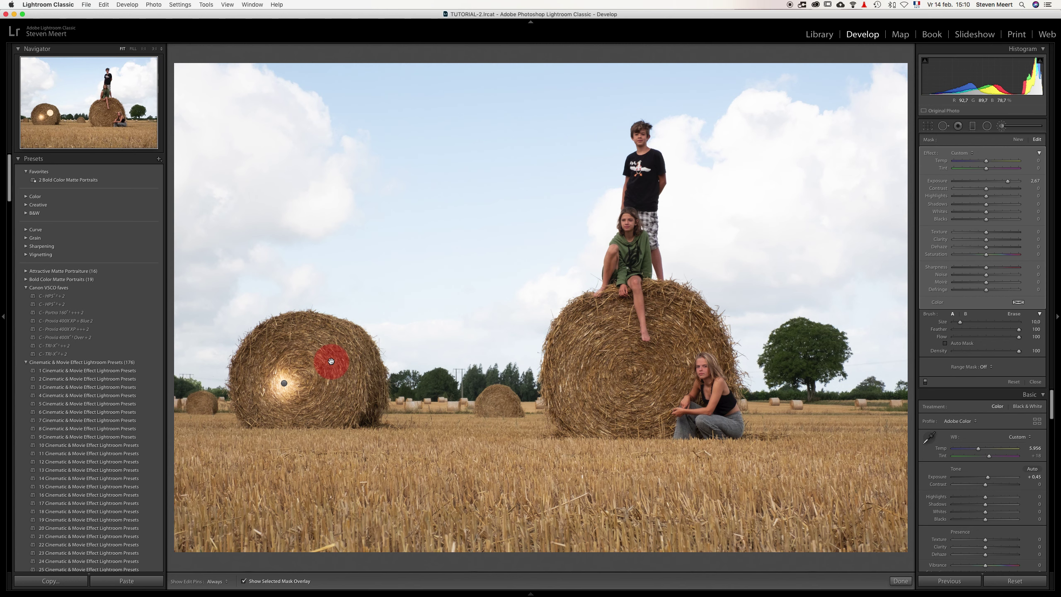
key("Return")
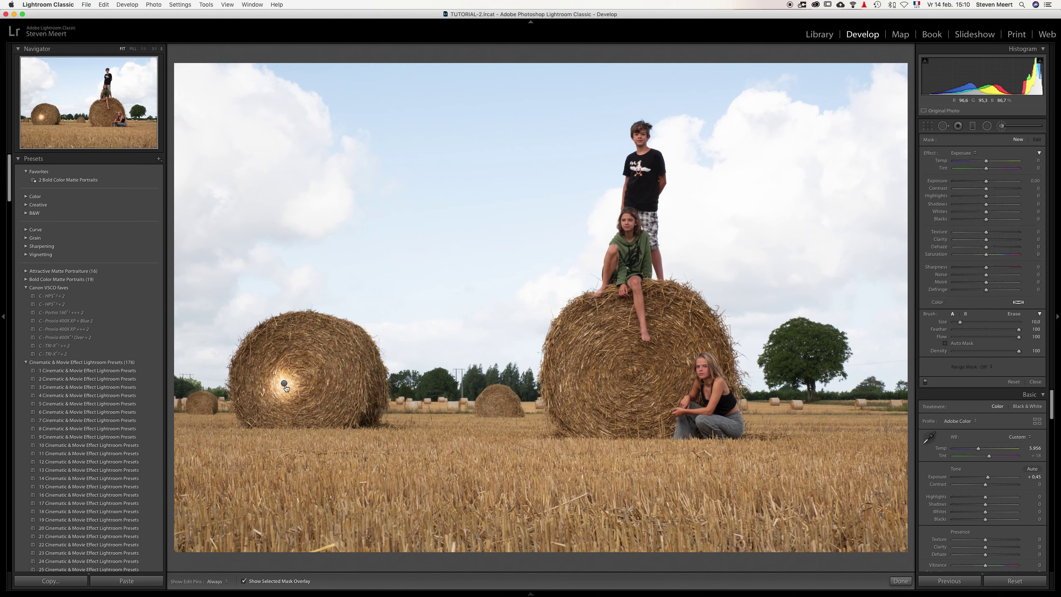
left_click(284, 383)
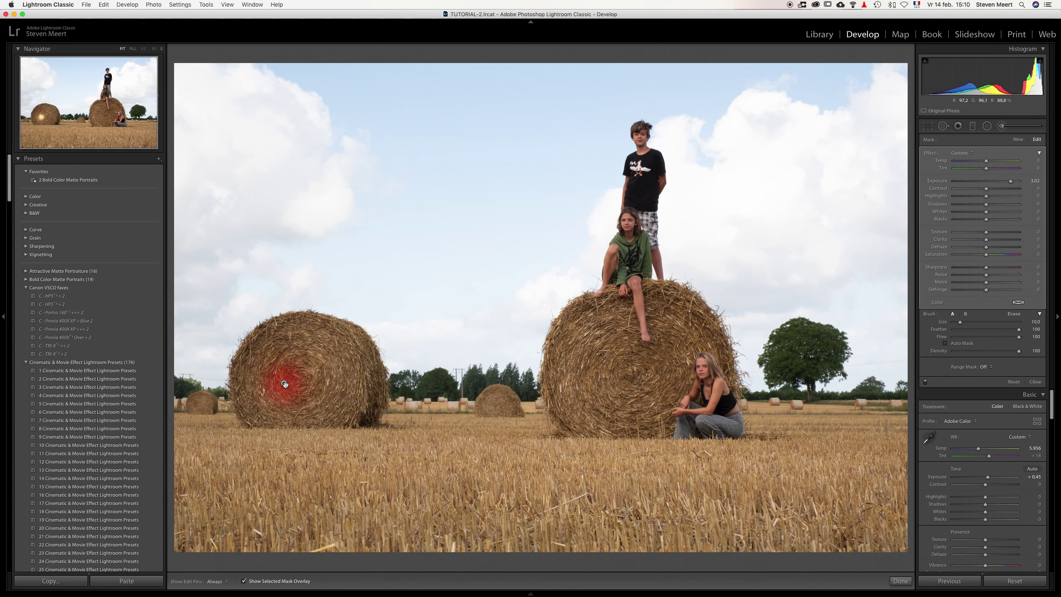
key("Delete")
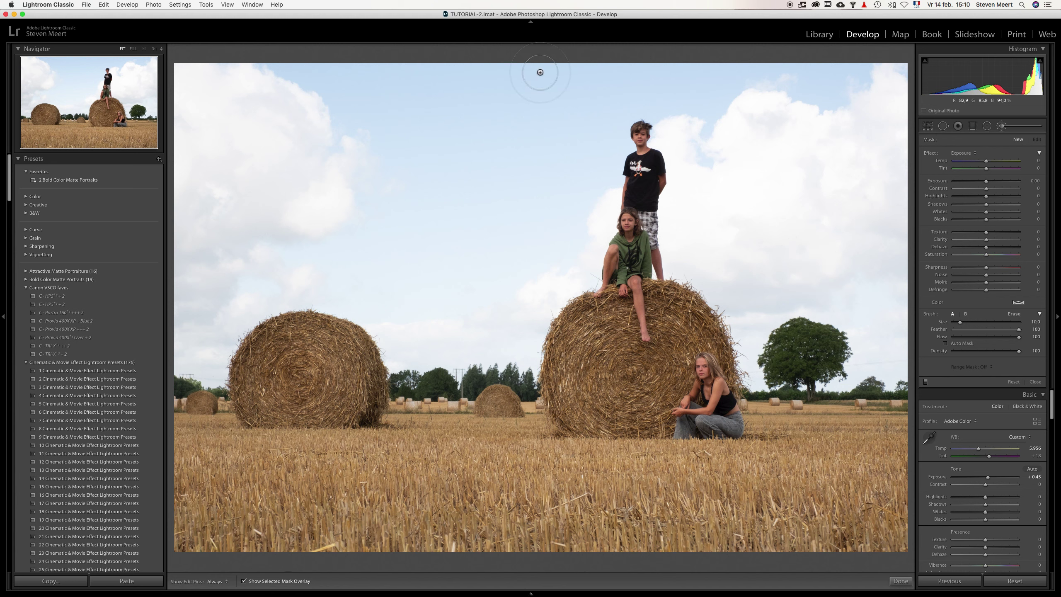
Paint a new Adjustment Brush mask across the entire sky using an enlarged brush
scroll(495, 235, "up", 5)
scroll(495, 235, "up", 4)
mouse_move(242, 149)
left_mouse_down()
mouse_move(257, 269)
mouse_move(226, 323)
mouse_move(256, 290)
mouse_move(380, 245)
mouse_move(466, 333)
mouse_move(518, 252)
mouse_move(502, 137)
mouse_move(319, 98)
mouse_move(521, 98)
mouse_move(602, 63)
mouse_move(778, 96)
mouse_move(792, 117)
mouse_move(763, 168)
mouse_move(750, 238)
mouse_move(779, 268)
mouse_move(850, 252)
mouse_move(873, 165)
mouse_move(800, 95)
left_mouse_up()
Erase the sky mask from the two children on top of the large hay bale, using a smaller brush
scroll(656, 180, "down", 7)
scroll(641, 184, "down", 10)
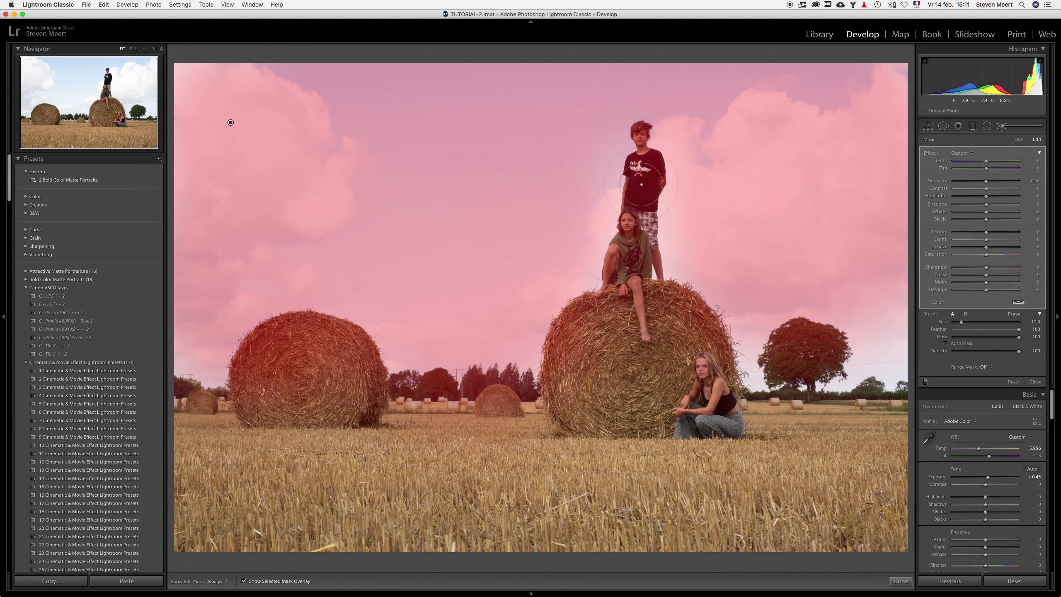
key("alt")
scroll(645, 177, "down", 6)
mouse_move(635, 175)
left_mouse_down()
mouse_move(655, 180)
mouse_move(643, 167)
mouse_move(626, 266)
mouse_move(646, 288)
mouse_move(639, 159)
left_mouse_up()
key("h")
key("h")
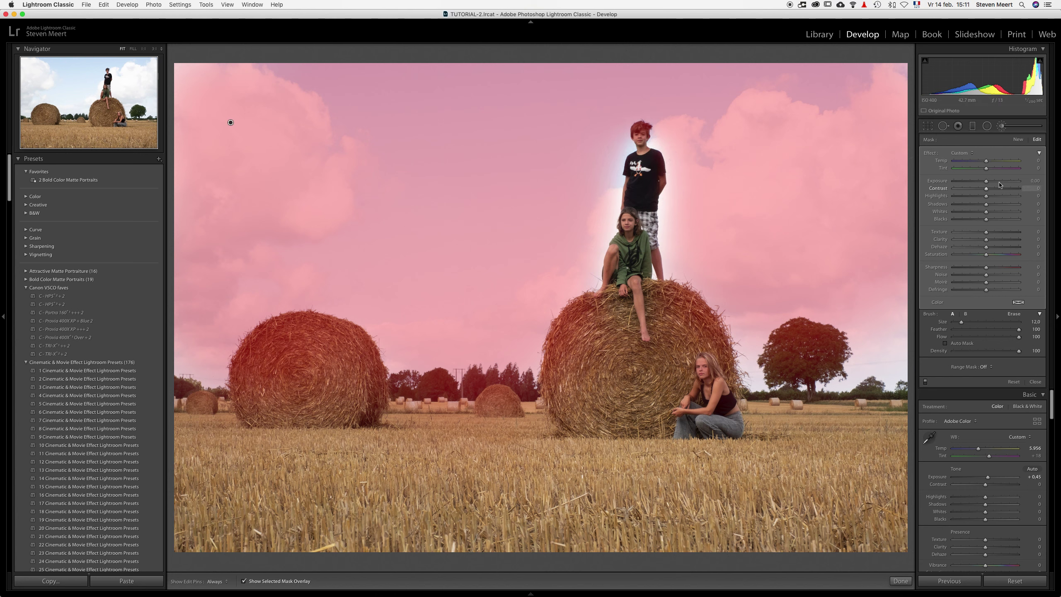
Set the sky mask's exposure to -2.17 and turn off the mask overlay
left_click_drag(986, 183, 976, 182)
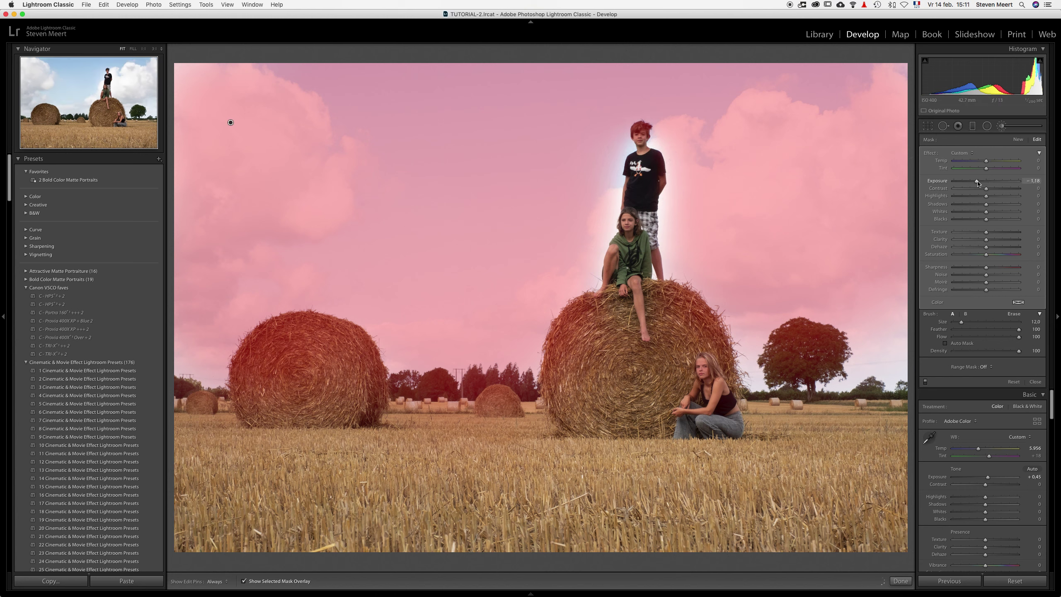
left_click(244, 582)
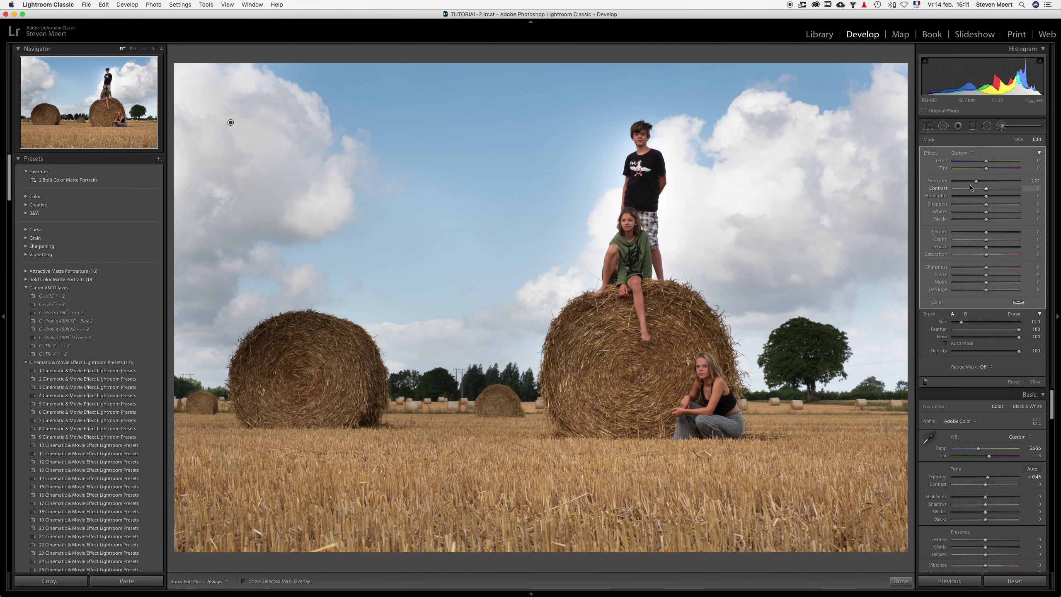
left_click_drag(972, 184, 969, 183)
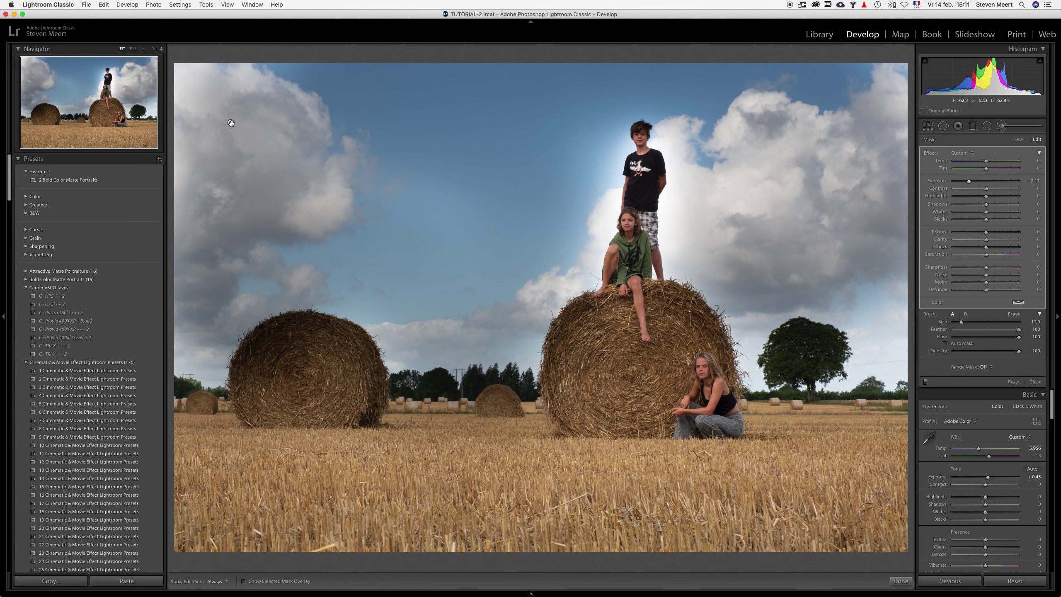
Erase the sky mask from the left hay bale
key("h")
mouse_move(299, 341)
left_mouse_down()
mouse_move(259, 343)
mouse_move(255, 381)
mouse_move(295, 335)
mouse_move(344, 347)
mouse_move(317, 359)
mouse_move(301, 397)
mouse_move(367, 377)
mouse_move(280, 347)
mouse_move(378, 411)
left_mouse_up()
key("h")
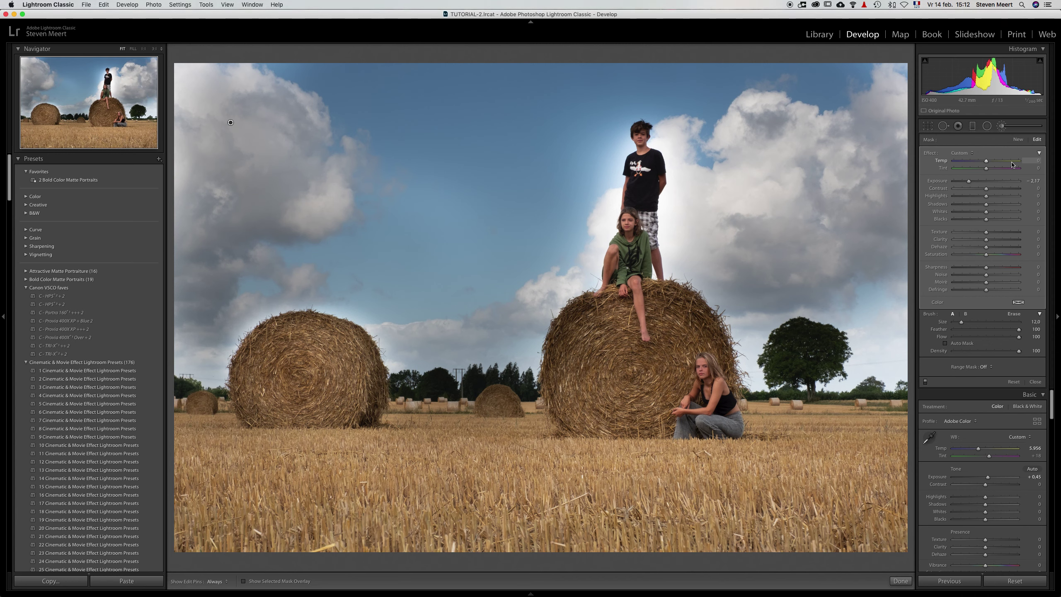
Reopen the Adjustment Brush, place a new dab on the child in the green top and raise its exposure
left_click(1001, 126)
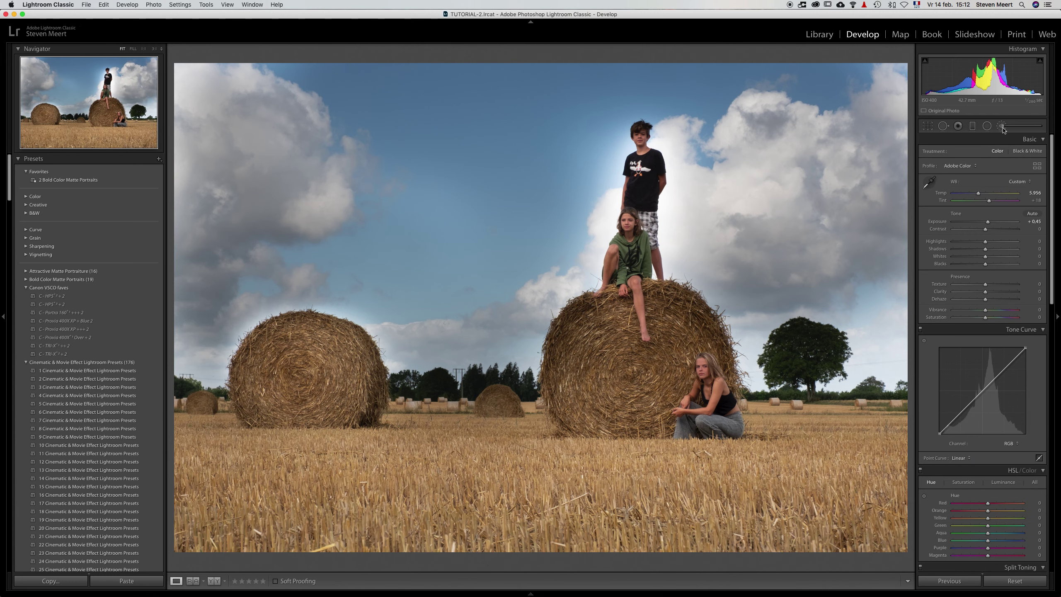
left_click(1001, 127)
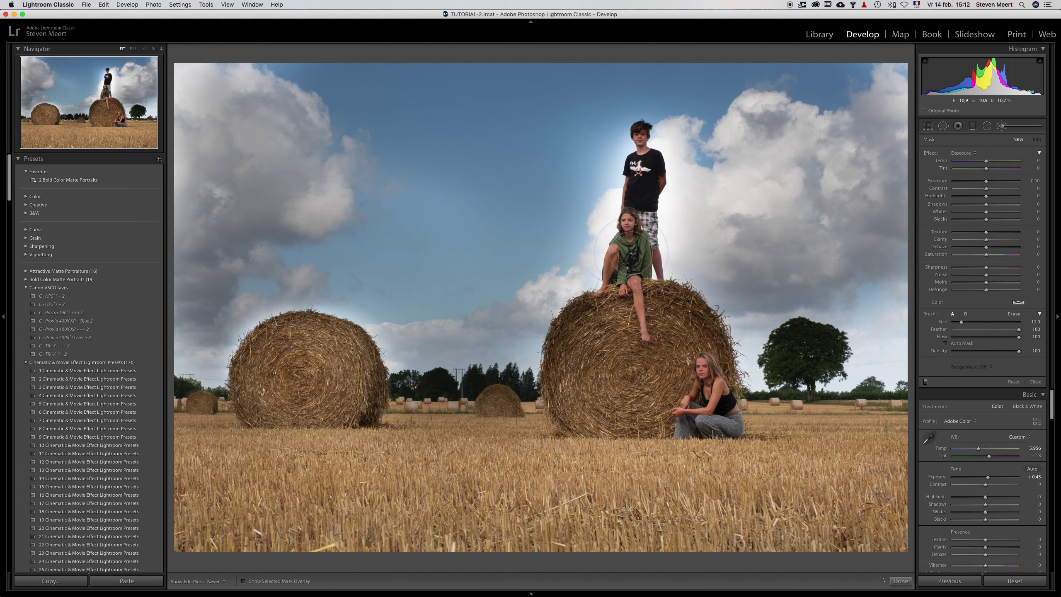
left_click(634, 257)
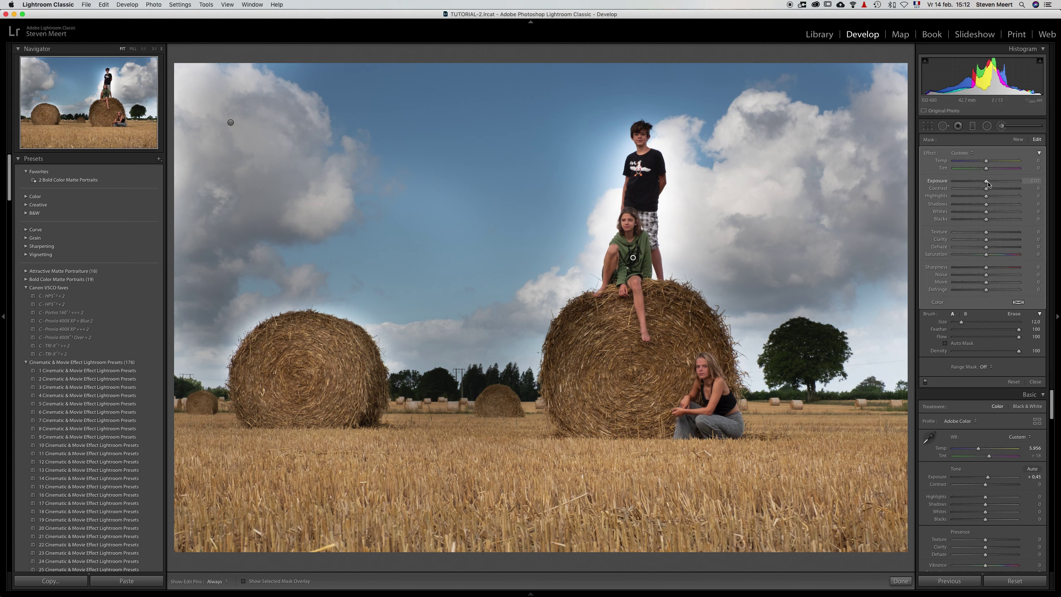
left_click_drag(988, 184, 996, 184)
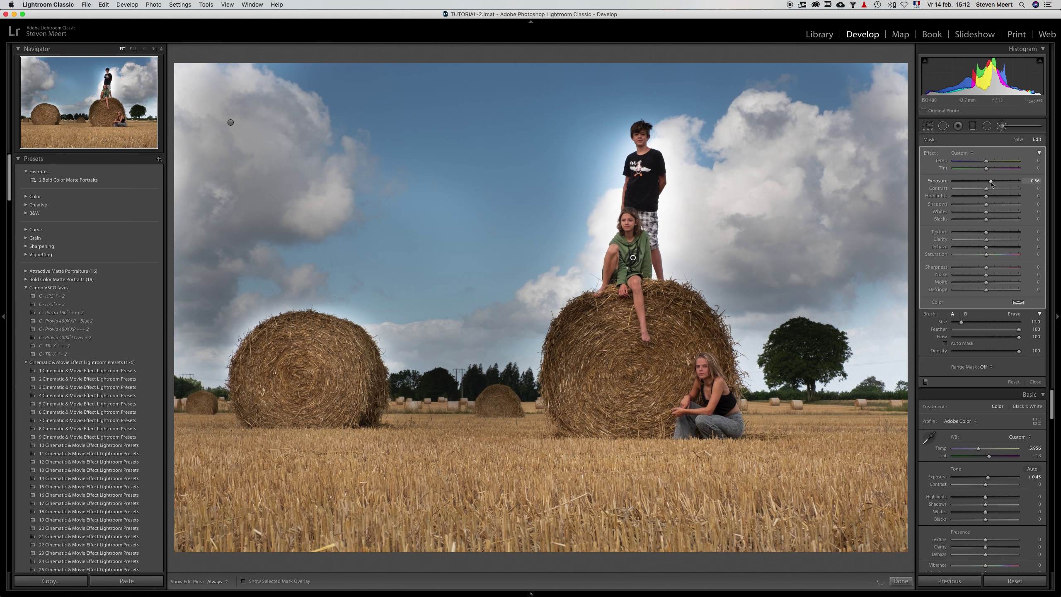
left_click_drag(993, 184, 995, 185)
Delete the dab on the child in green and the brushed sky mask
key("Delete")
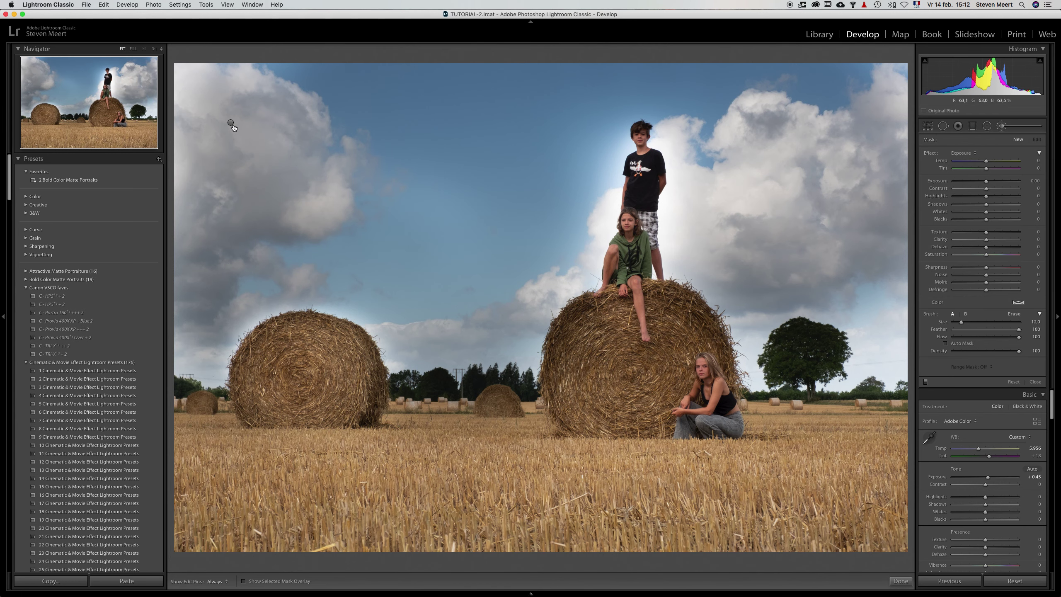
left_click(231, 123)
key("Delete")
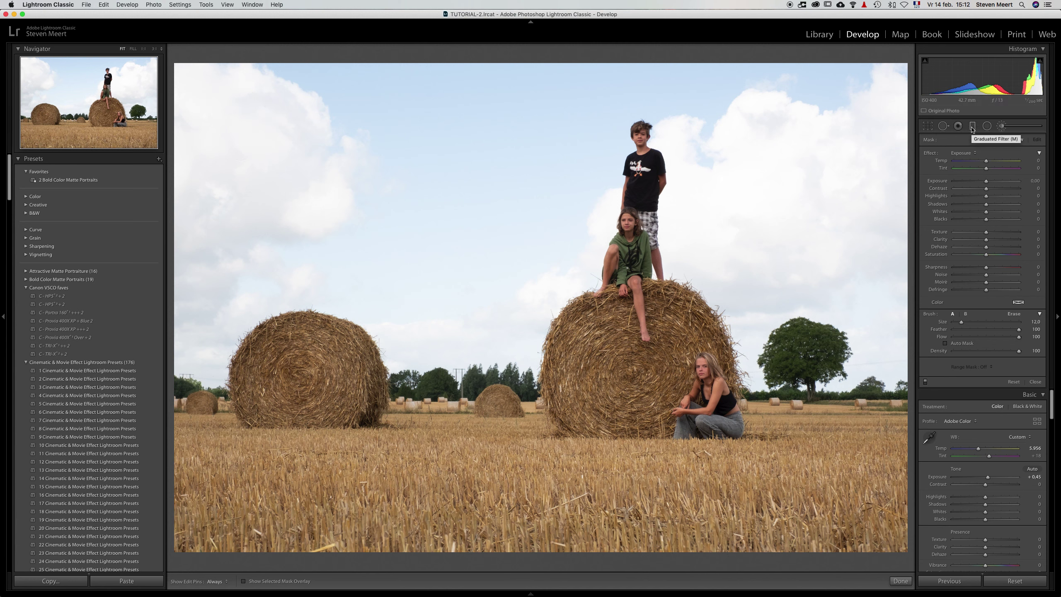
Place a horizontal Graduated Filter across the horizon to cover the sky, and set its exposure to -2.40
left_click(973, 127)
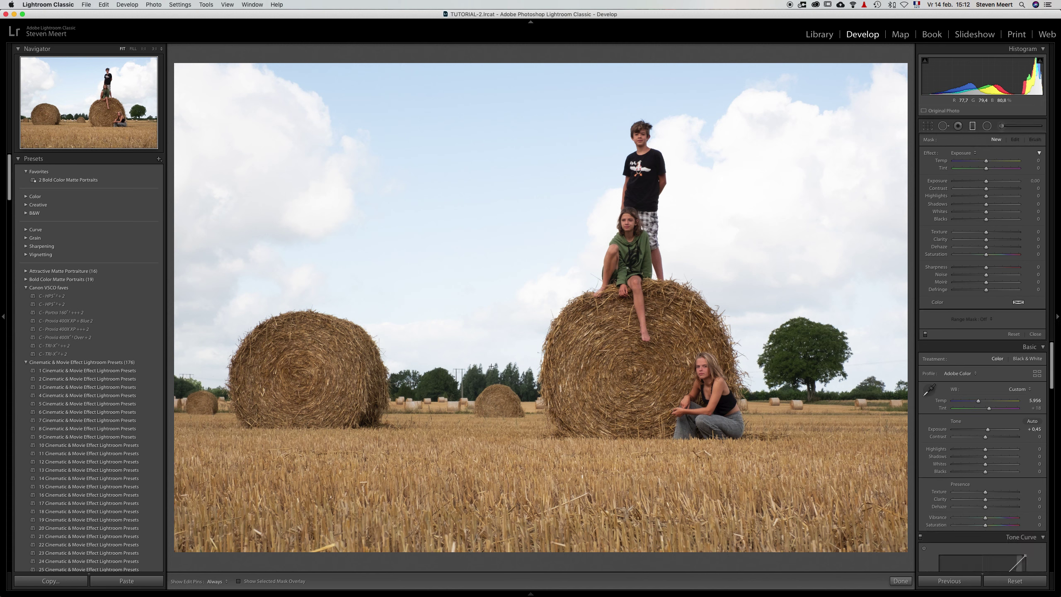
left_click_drag(491, 365, 490, 436)
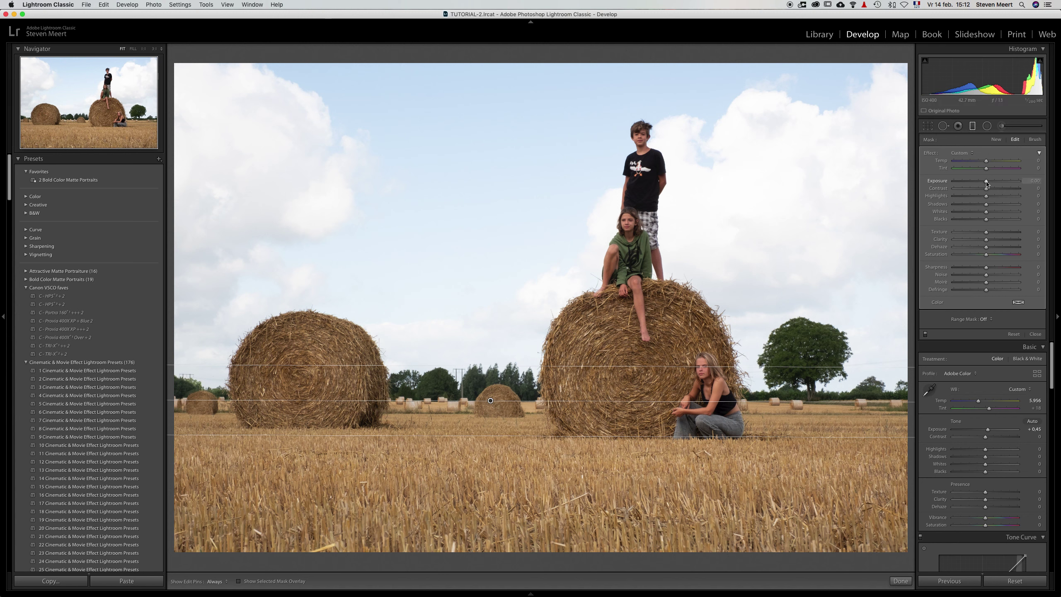
left_click_drag(987, 182, 967, 184)
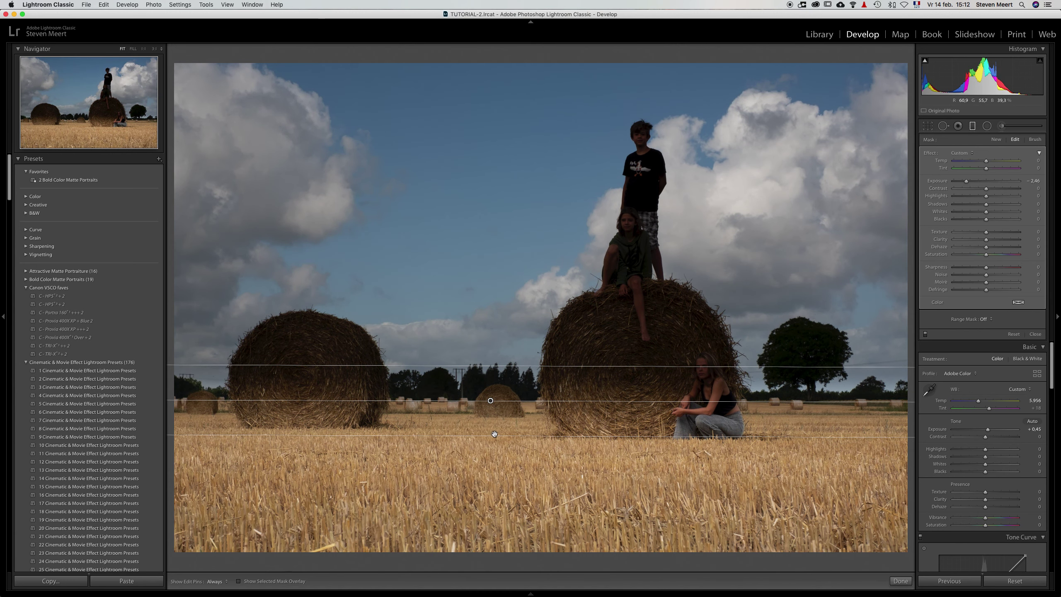
Adjust the Graduated Filter's transition to a wider band and move it up to centre on the tree line
left_click_drag(495, 436, 500, 366)
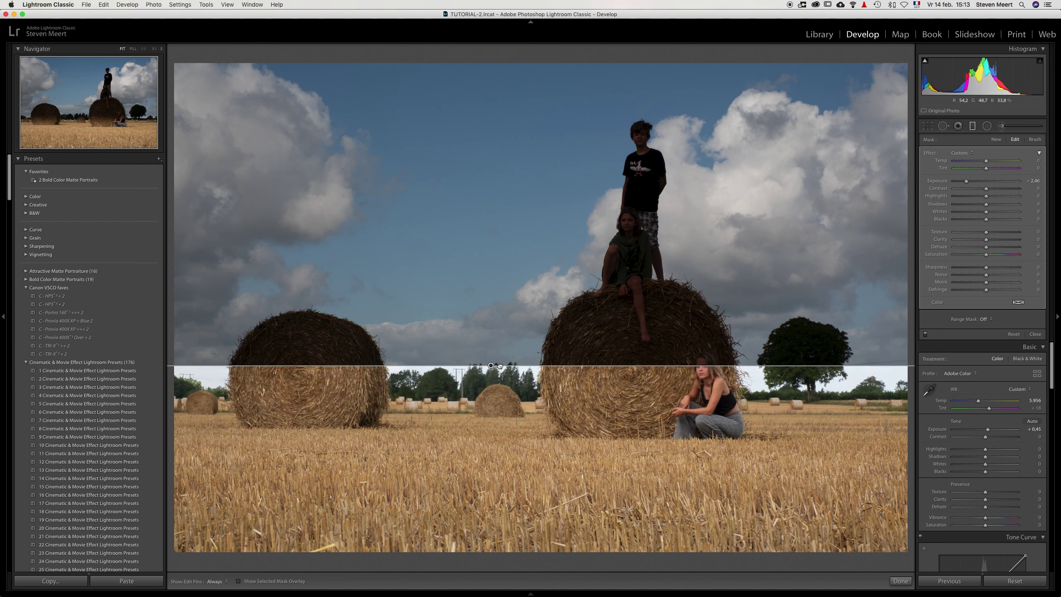
left_click_drag(500, 366, 495, 468)
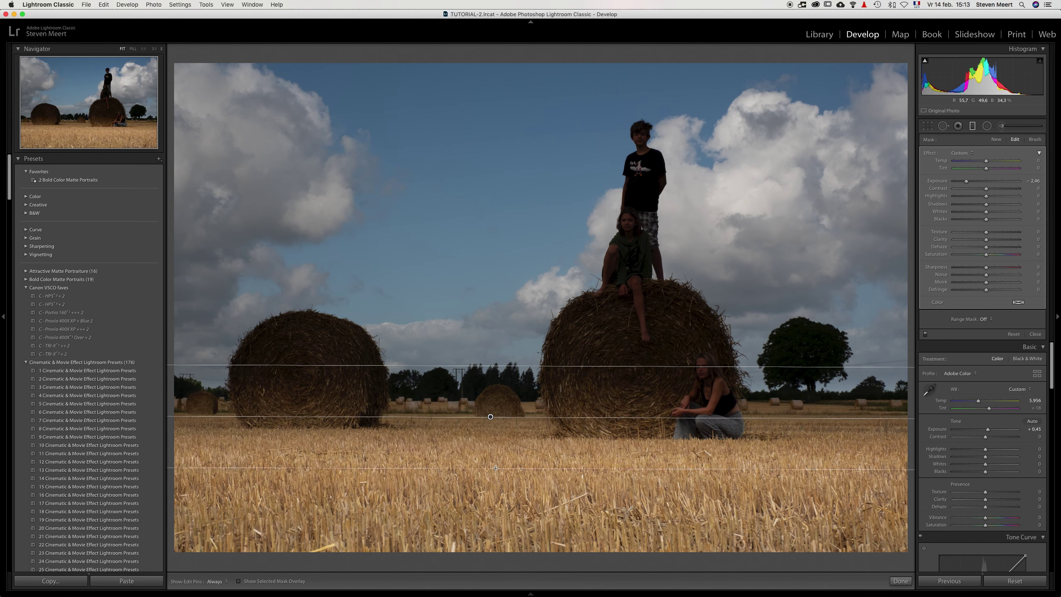
left_click_drag(490, 416, 493, 378)
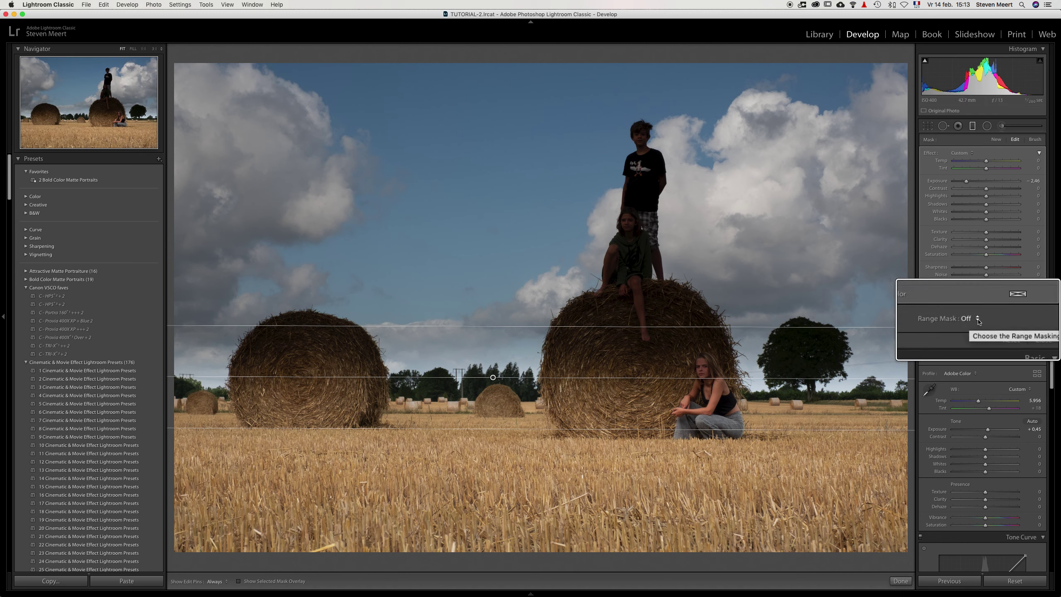
Apply a Color range mask to the Graduated Filter and sample three points in the blue sky
left_click(991, 320)
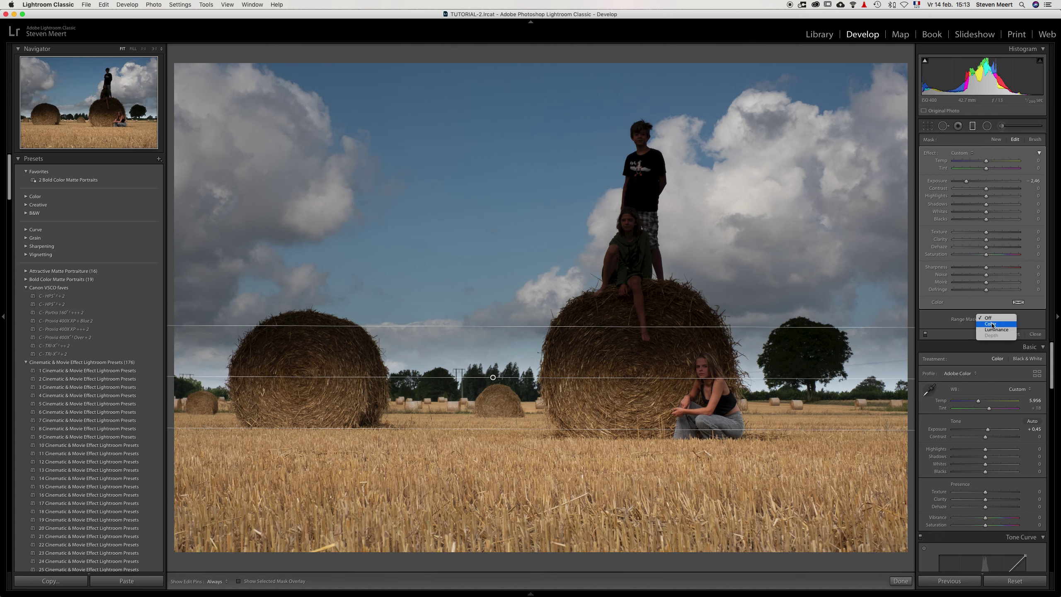
left_click(992, 325)
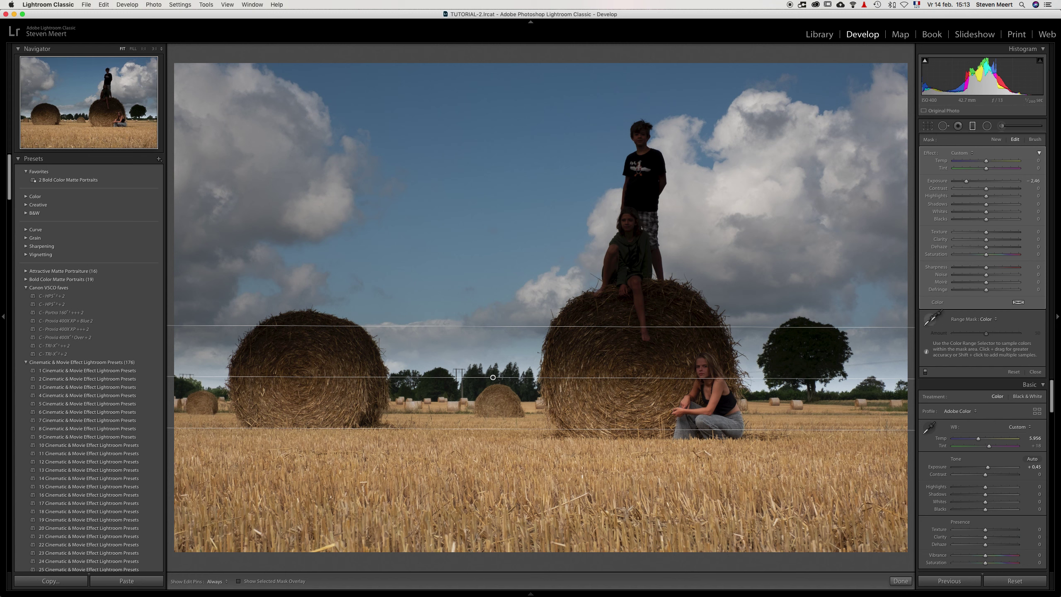
left_click(931, 318)
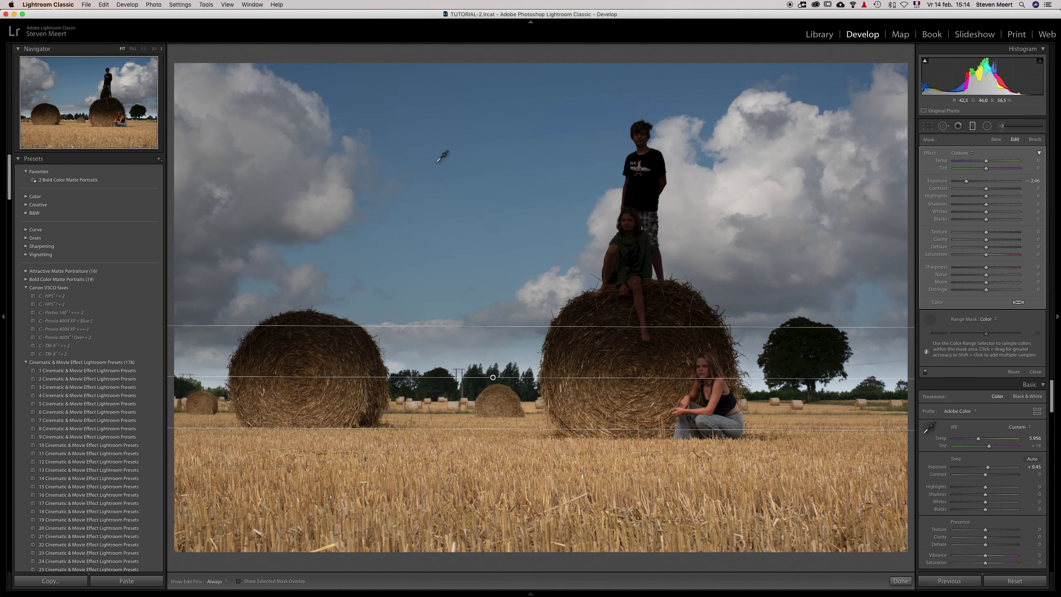
left_click(446, 142)
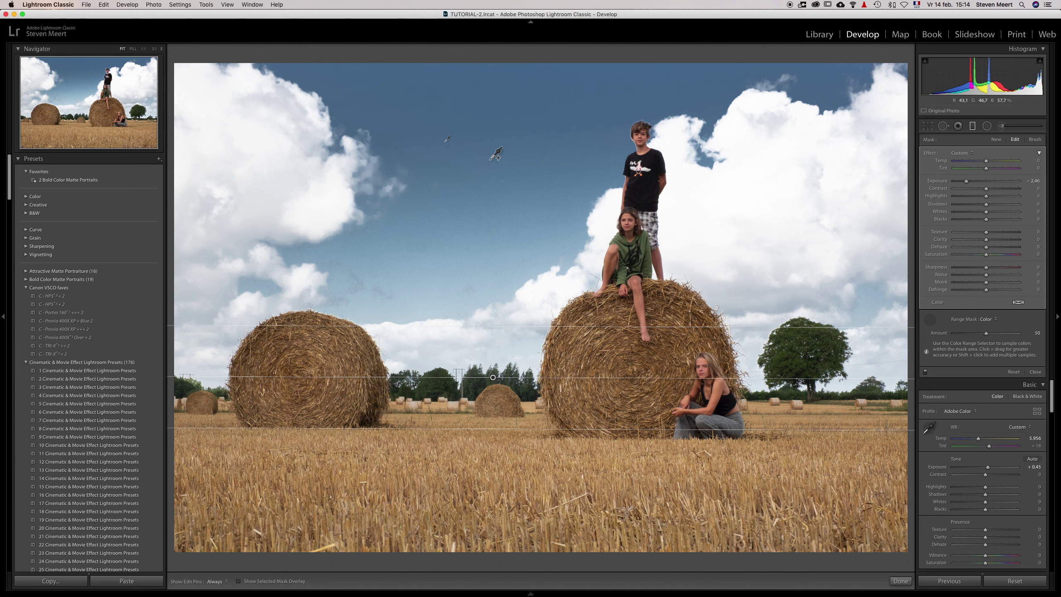
left_click(492, 155, "shift")
left_click(600, 110, "shift")
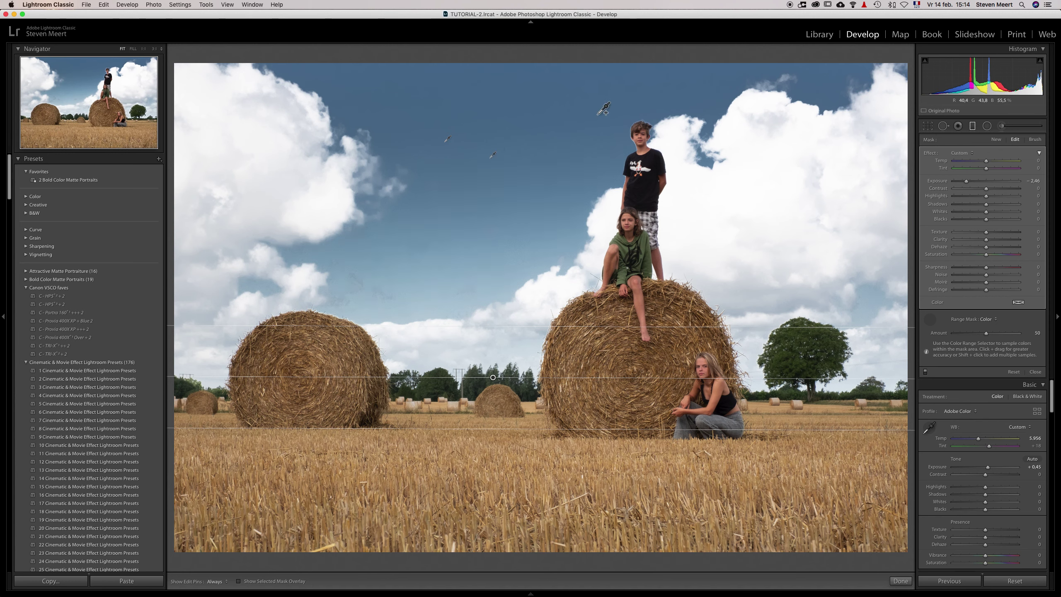
Add three more Color range sample points in the middle and lower parts of the blue sky
left_click(483, 246, "shift")
left_click(434, 269, "shift")
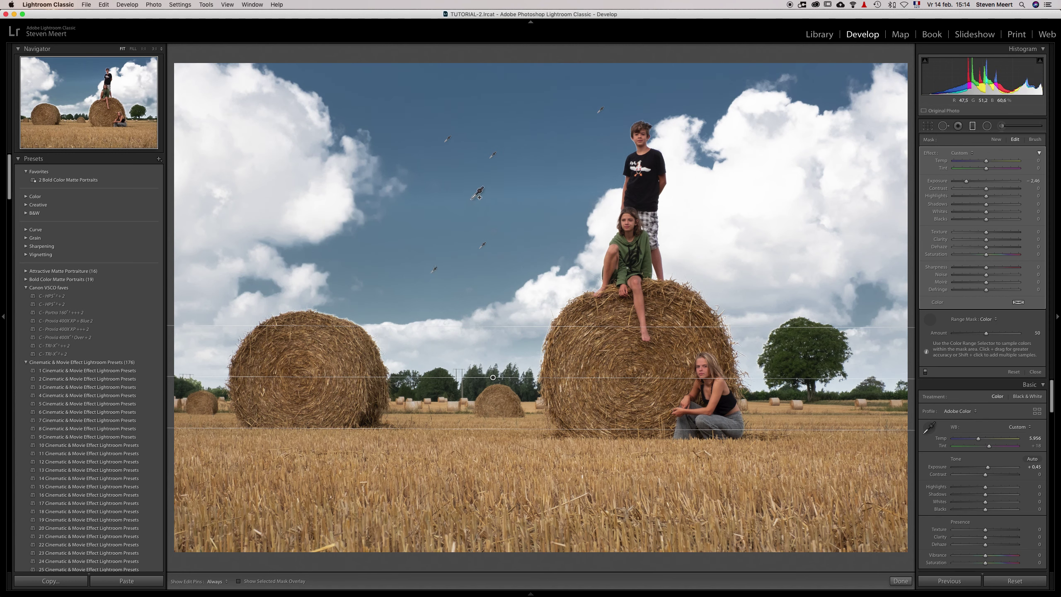
left_click(465, 200, "shift")
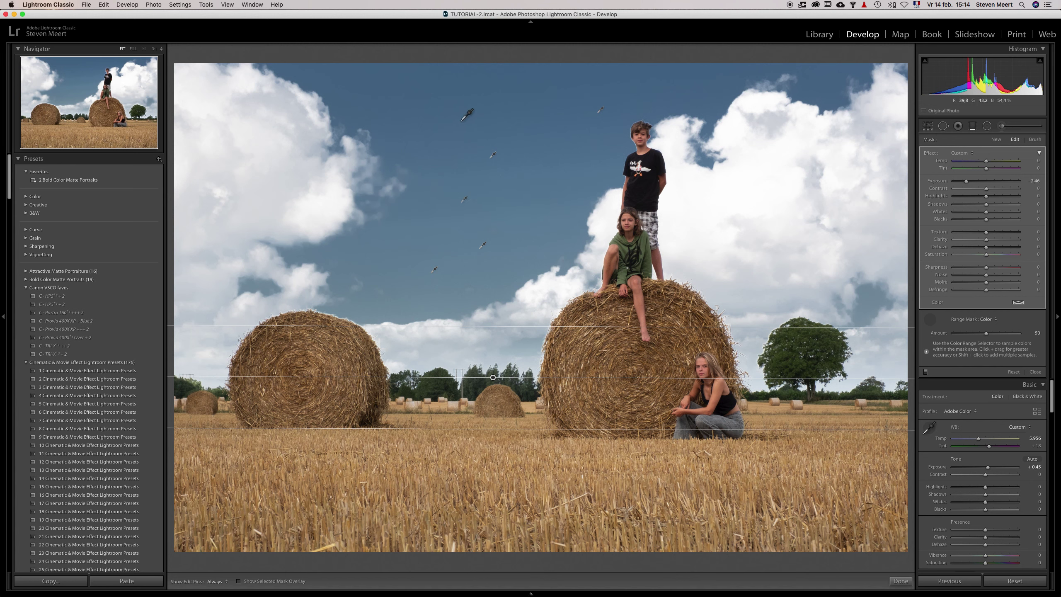
Sample a rectangular area of blue sky beside the standing boy for the Color range mask, and put the colour sampler away
left_click_drag(448, 128, 569, 230)
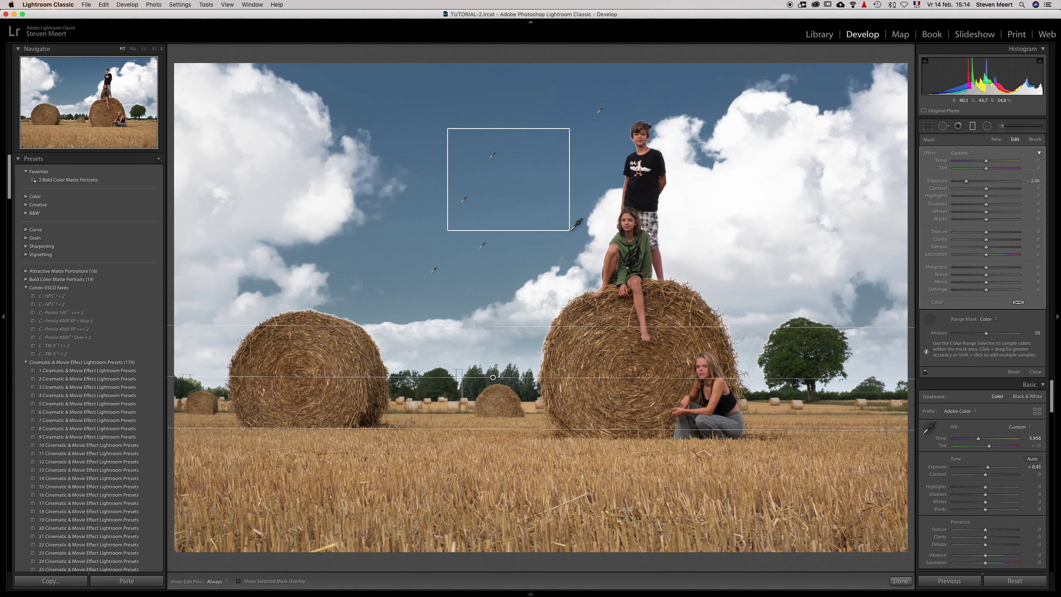
left_click_drag(571, 230, 570, 231)
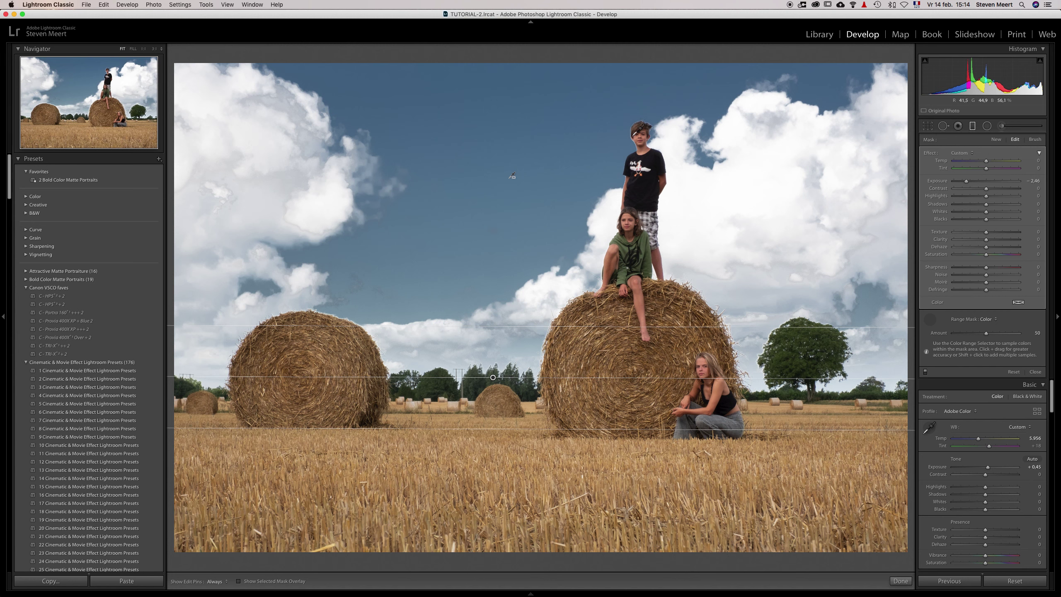
left_click(931, 320)
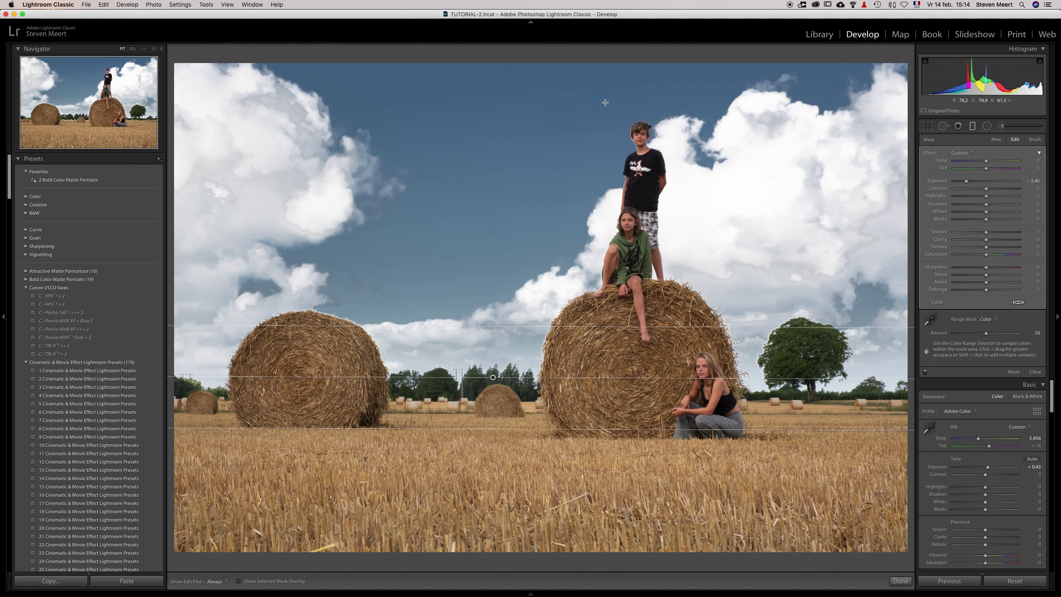
Set the Color range mask's amount to 100 while checking the edges around the standing boy's head, and close the Graduated Filter
key("z")
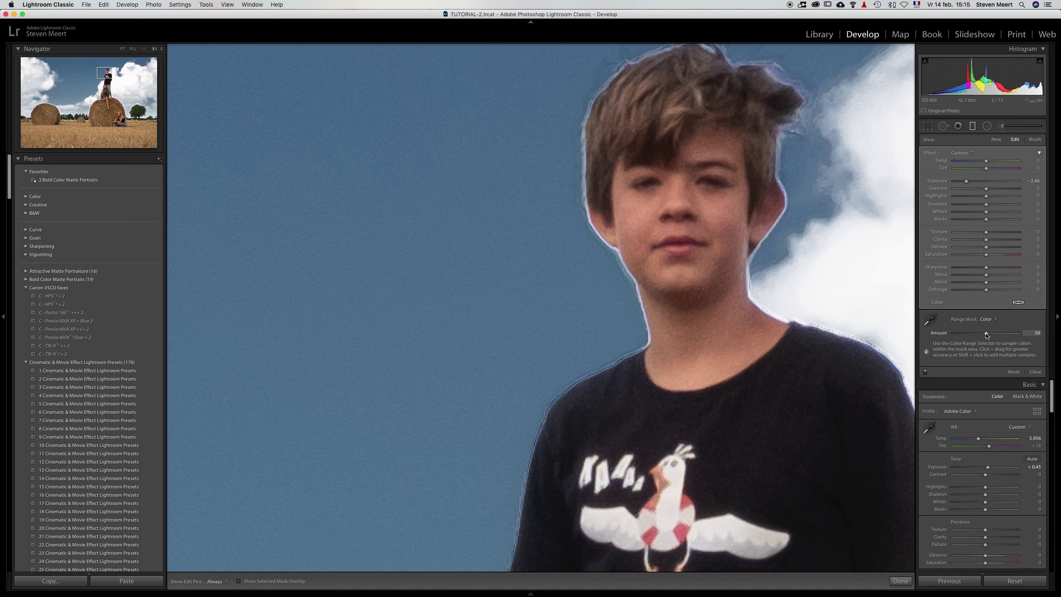
left_click_drag(986, 334, 1022, 336)
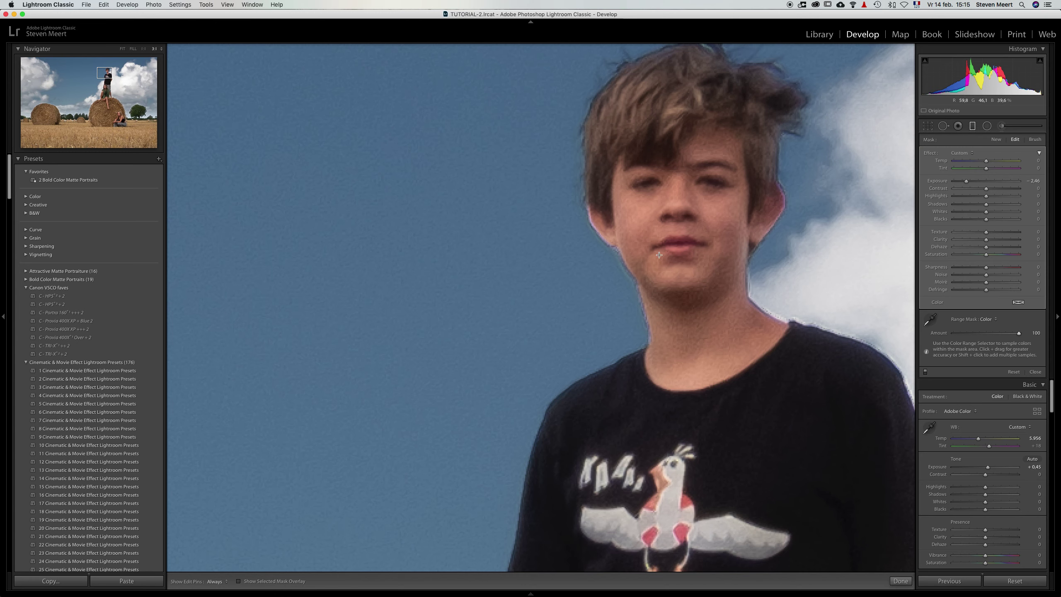
key("z")
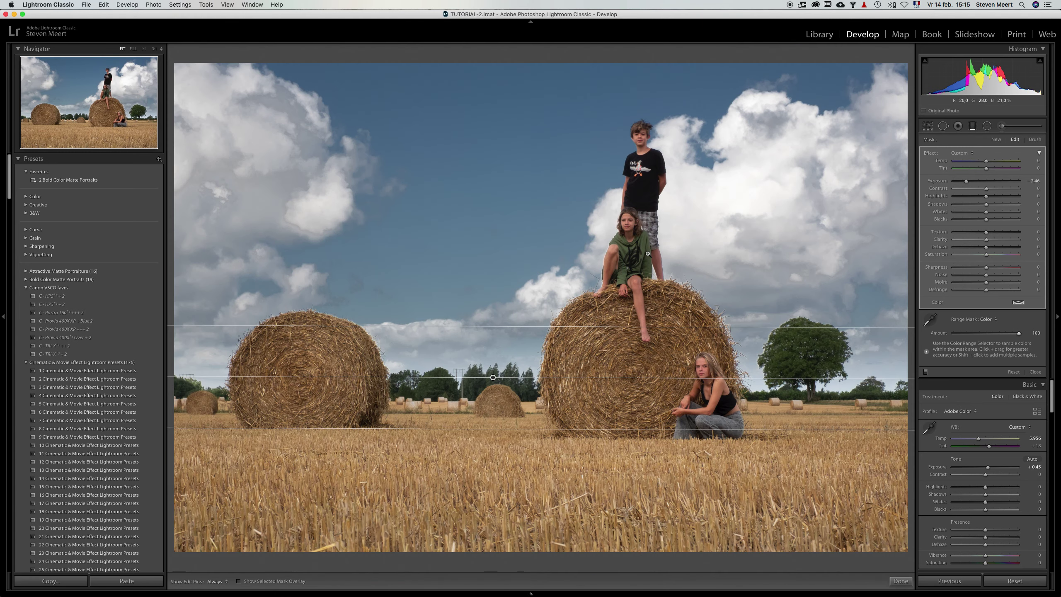
left_click(973, 127)
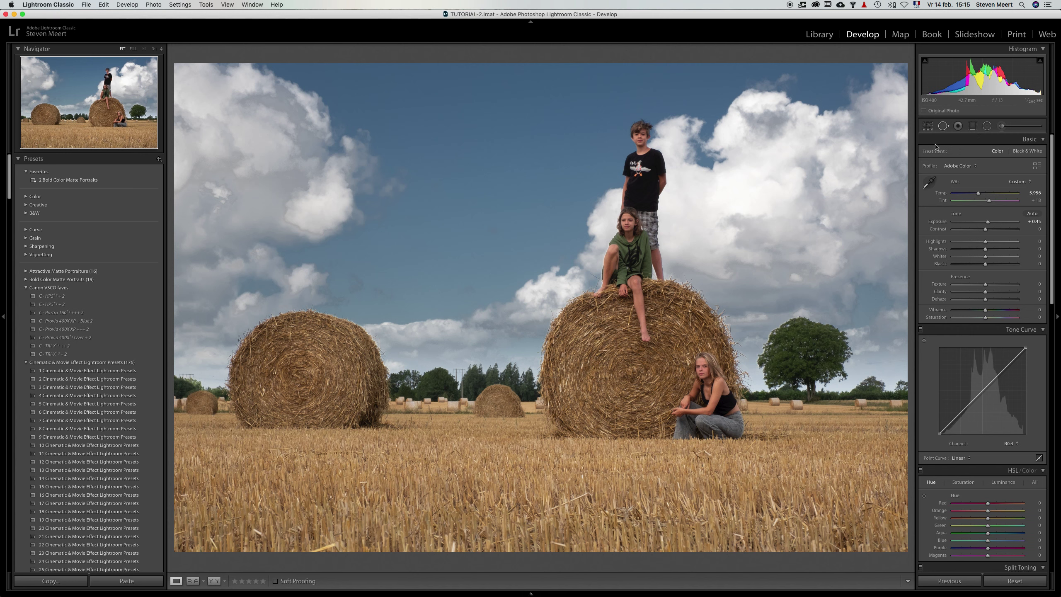
Paint a new Adjustment Brush mask over the two large hay bales and the stubble field, and show its mask overlay
left_click(1003, 127)
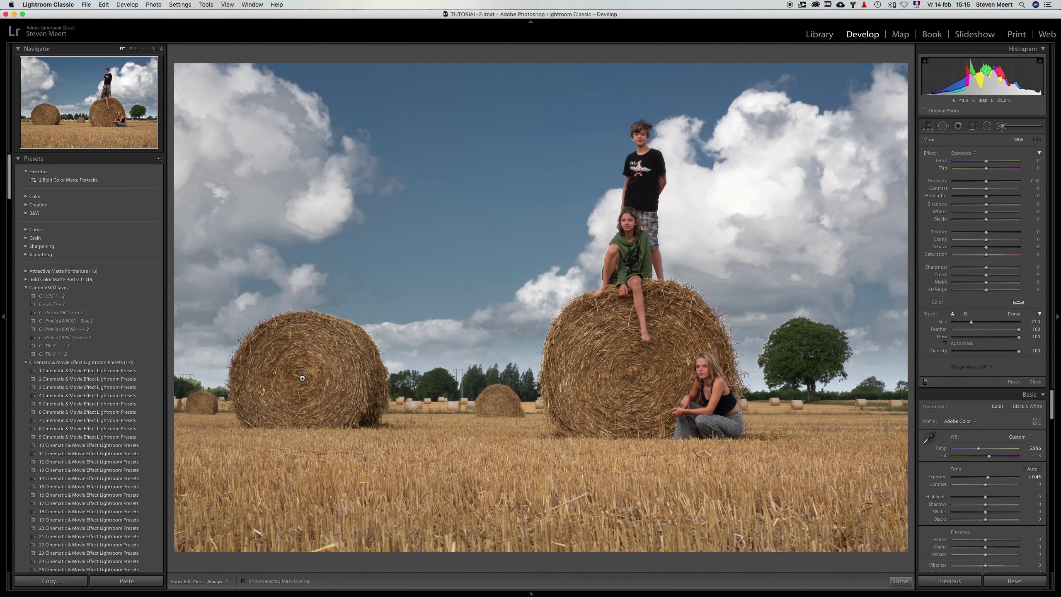
key("h")
key("h")
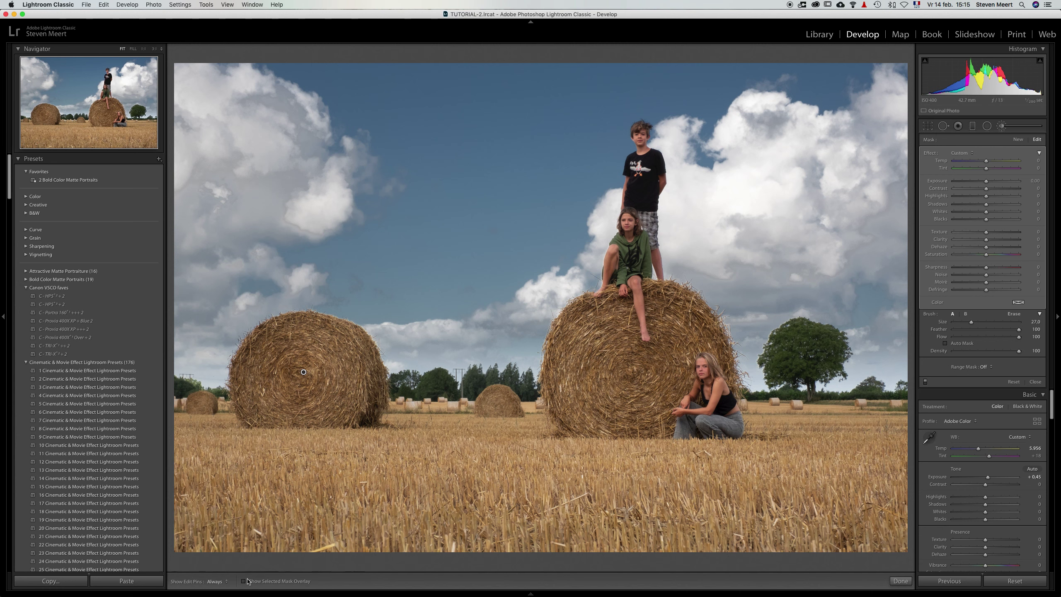
left_click(244, 582)
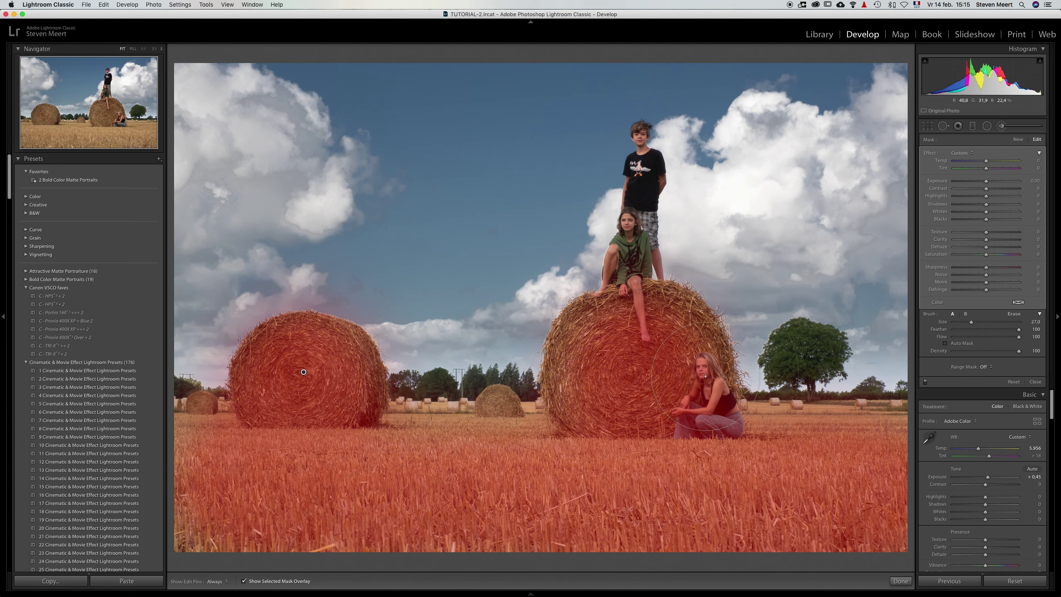
Erase the brushed mask from the girl sitting beside the large bale with a size 8 eraser, and hide the mask overlay
scroll(706, 376, "down", 10)
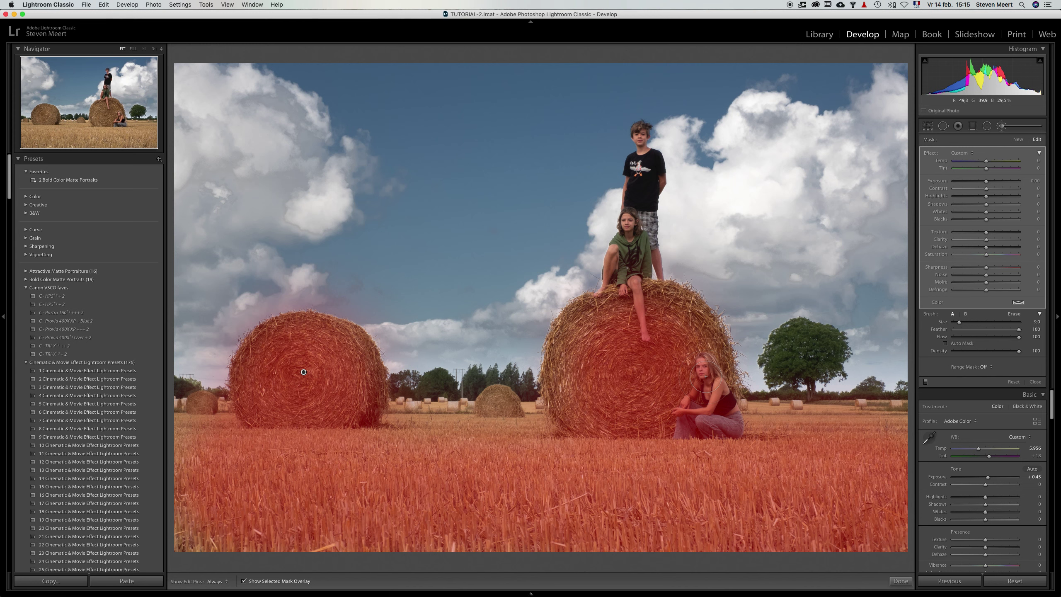
key("alt")
scroll(705, 376, "down", 1)
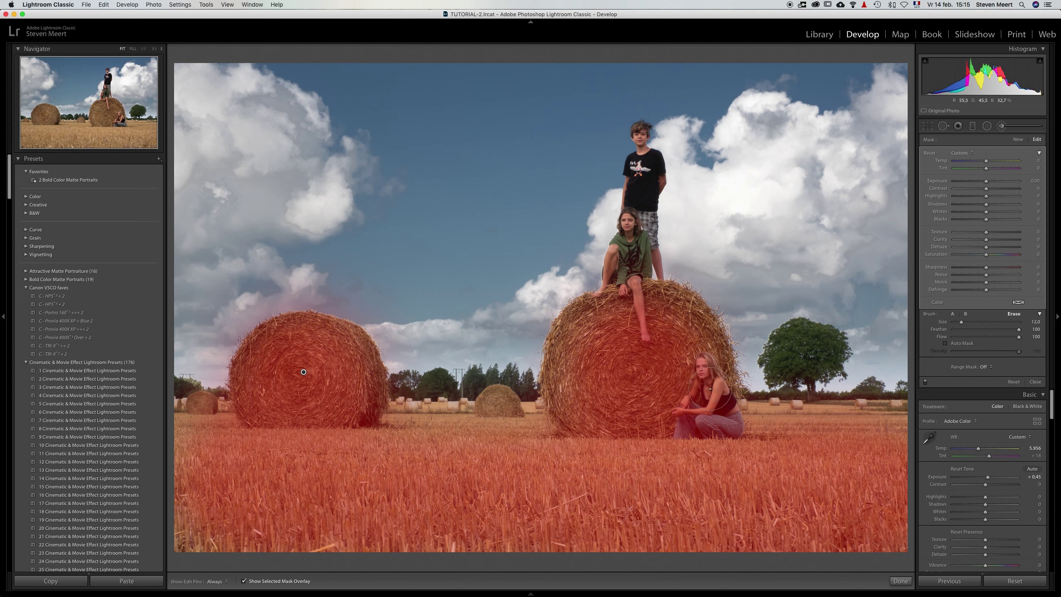
key("h")
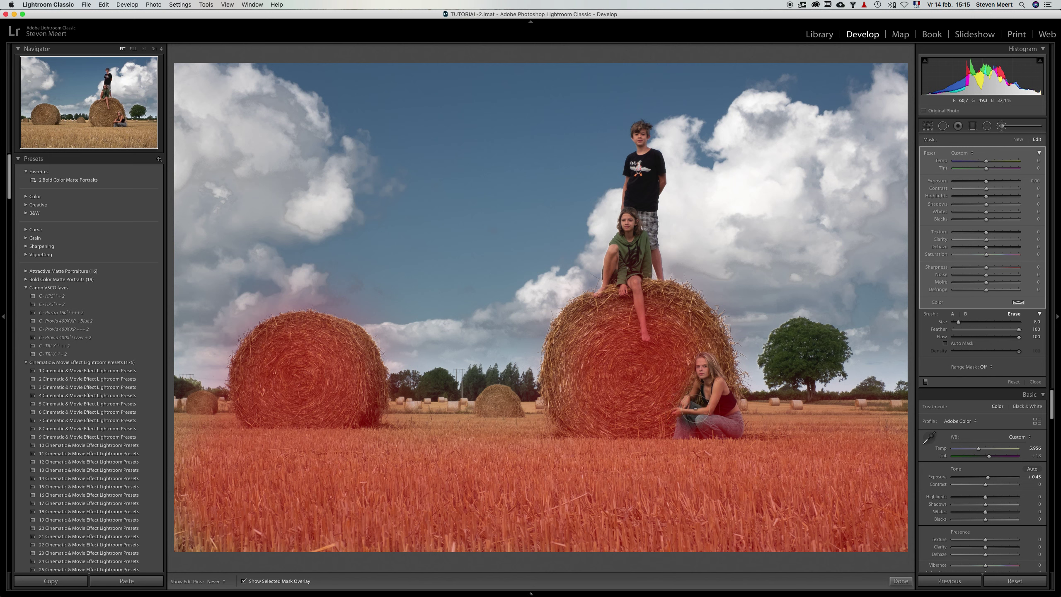
mouse_move(710, 426)
left_mouse_down()
mouse_move(729, 422)
mouse_move(710, 386)
left_mouse_up()
key("h")
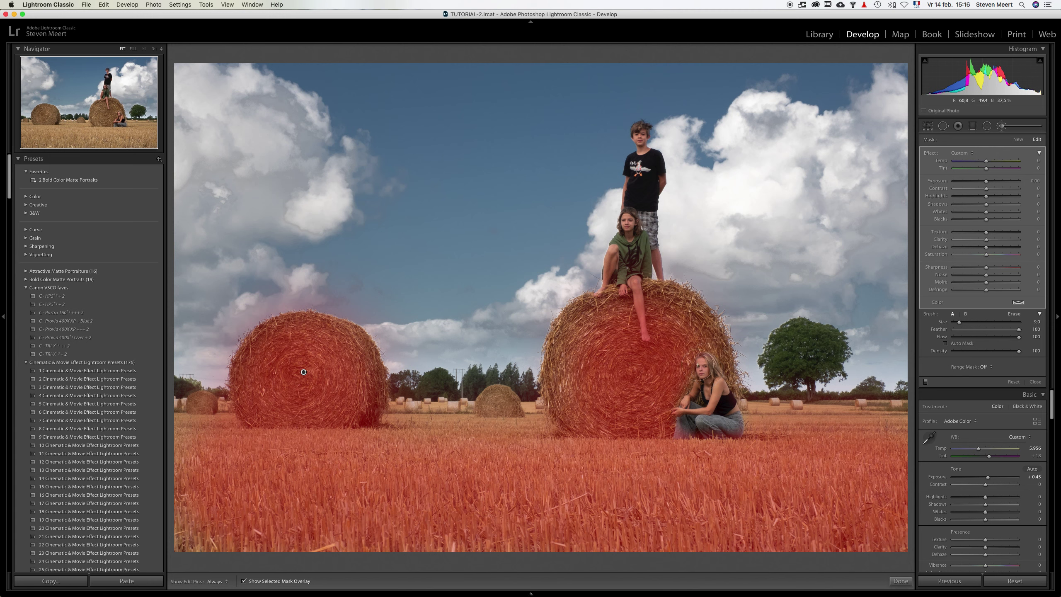
left_click(244, 581)
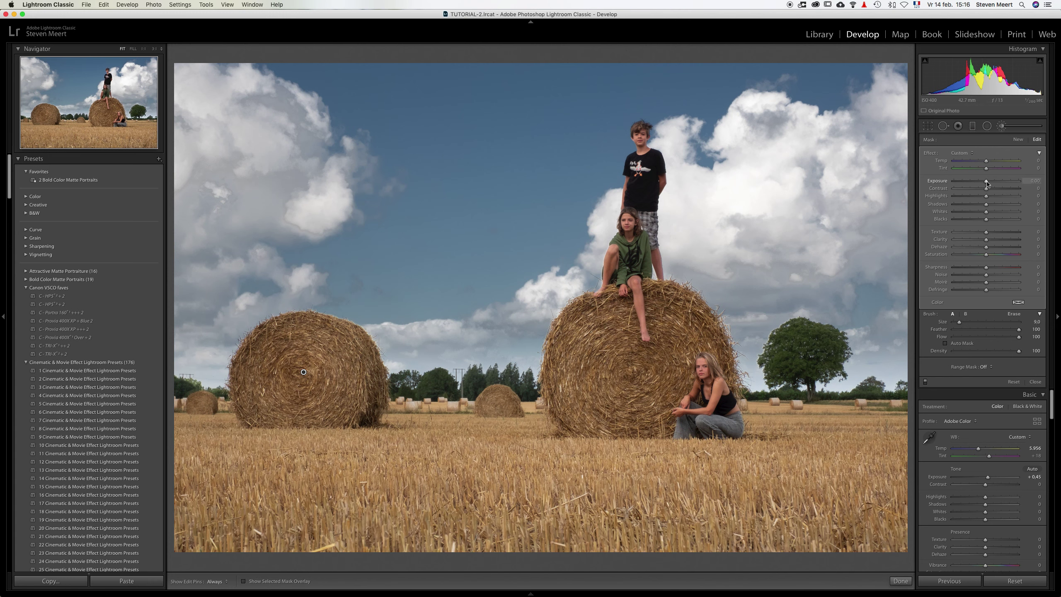
Set the brushed bales and field to exposure 0.50 and clarity 40, and close the Adjustment Brush
left_click_drag(986, 183, 990, 183)
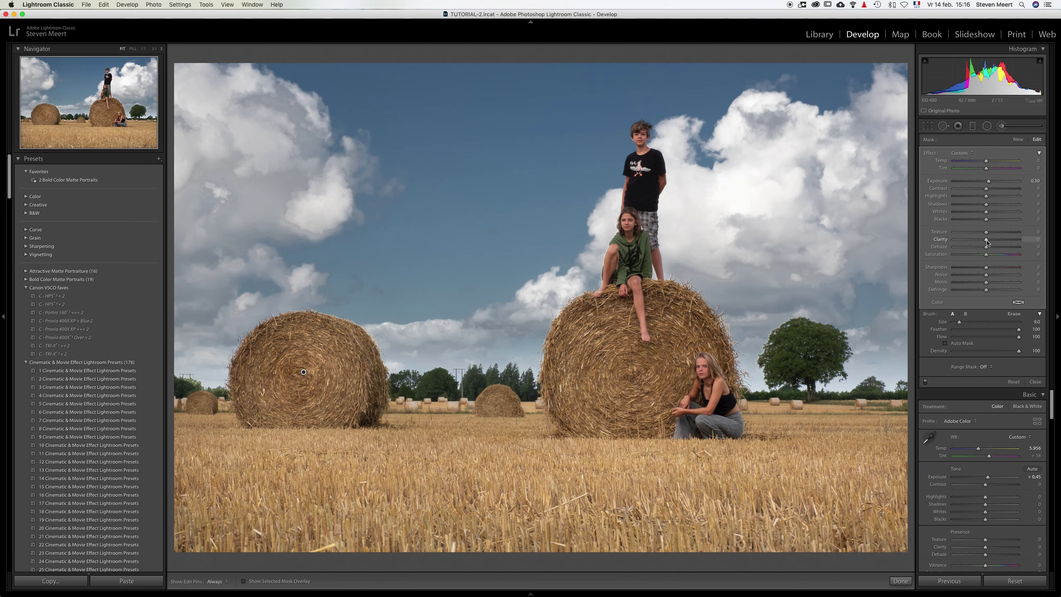
left_click_drag(997, 243, 1000, 244)
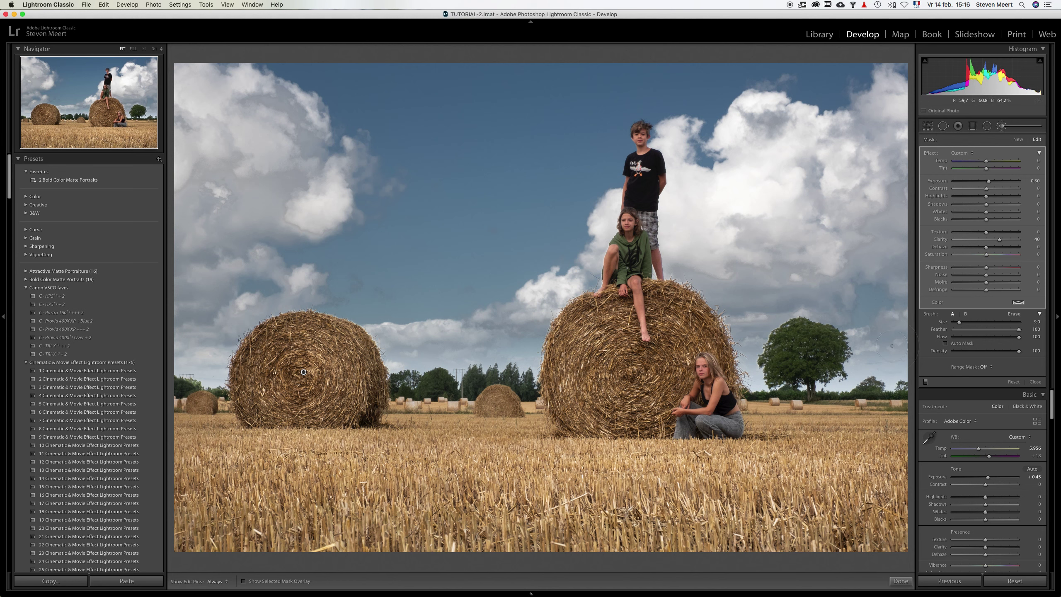
left_click(1002, 128)
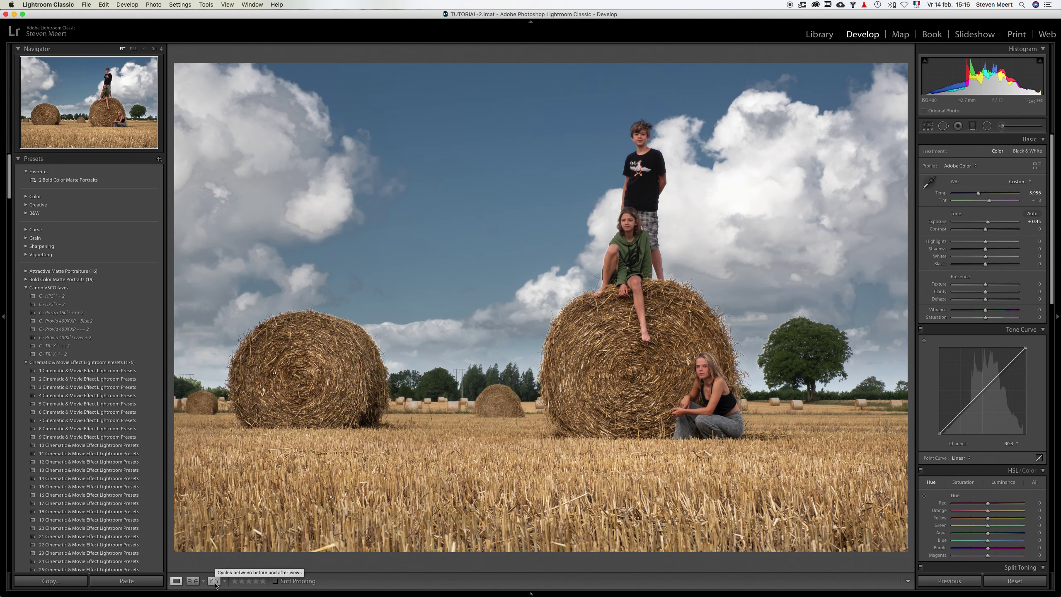
Compare the photo's before and after versions side by side
left_click(215, 583)
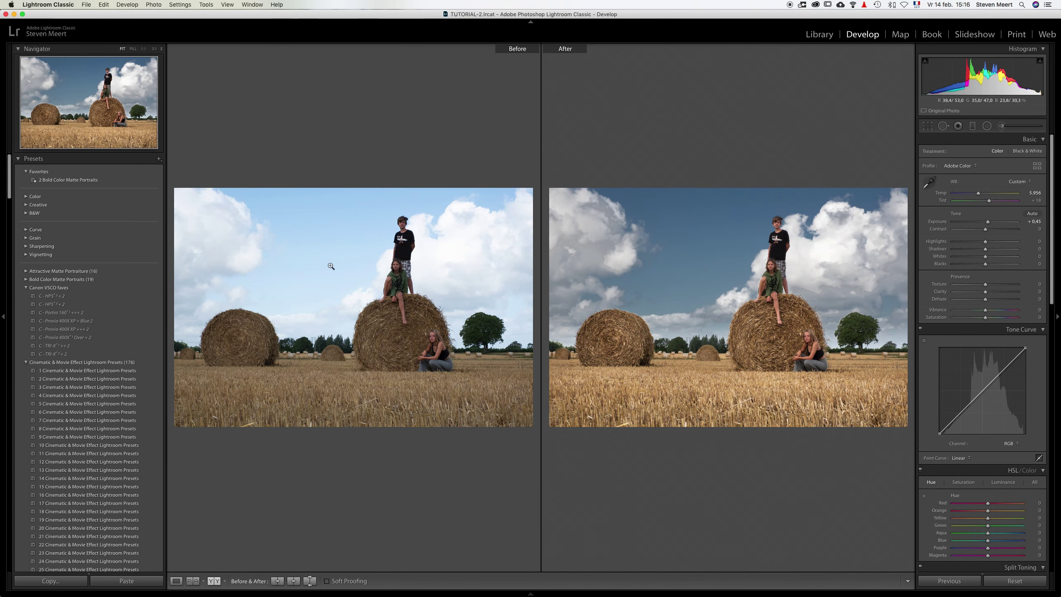